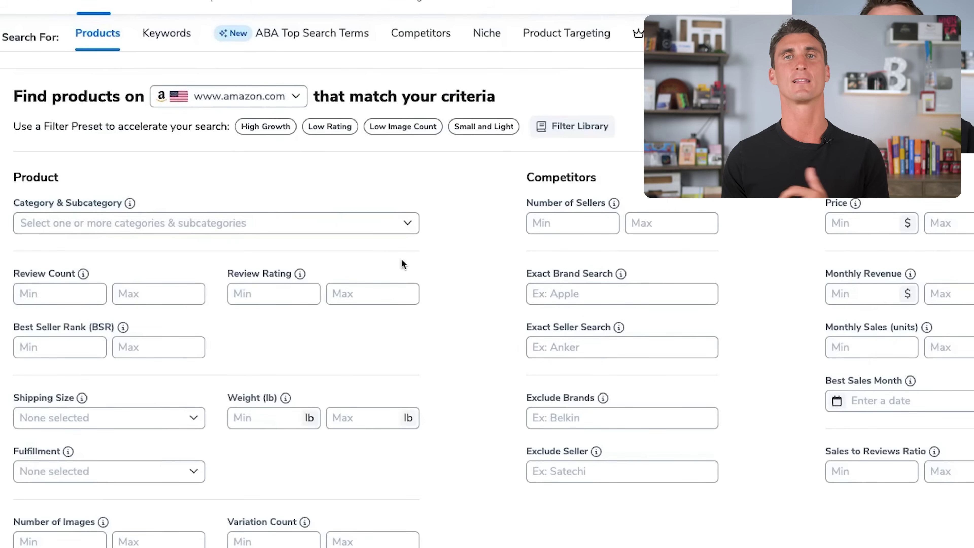
# Browse the category and subcategory options in the product search filters.
pyautogui.click(399, 223)
pyautogui.scroll(-8, 253, 331)
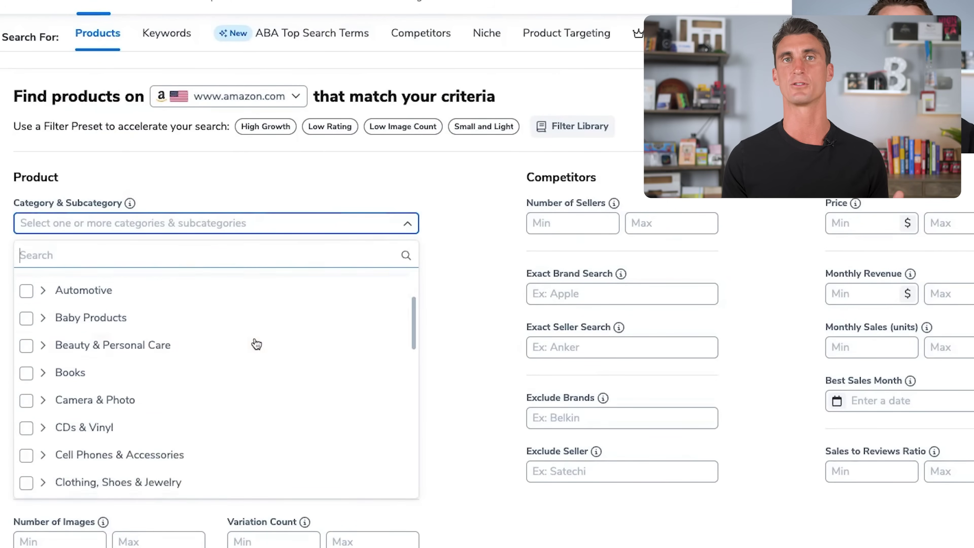
pyautogui.click(140, 365)
pyautogui.click(470, 246)
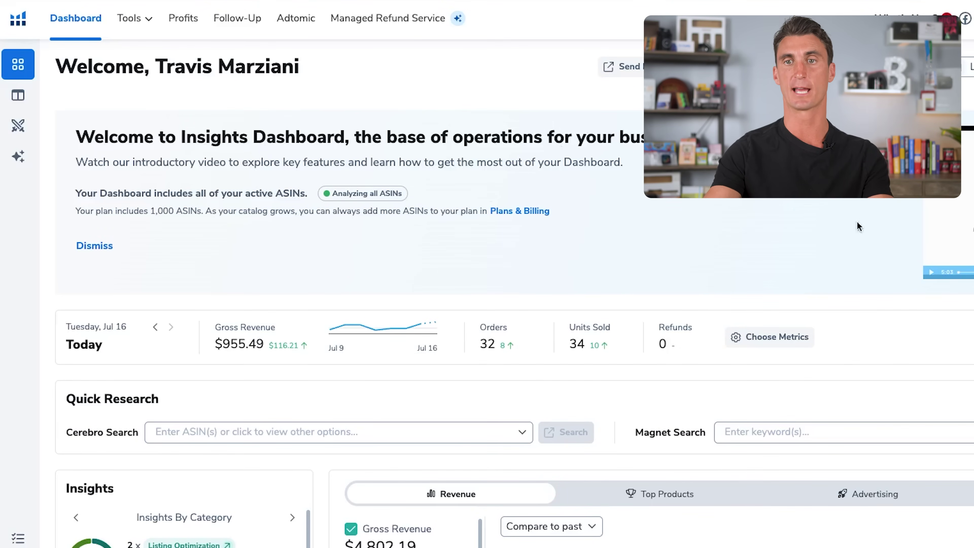
# Open the Magnet keyword research tool in Helium 10 and Keyword Scout in Jungle Scout.
pyautogui.click(141, 24)
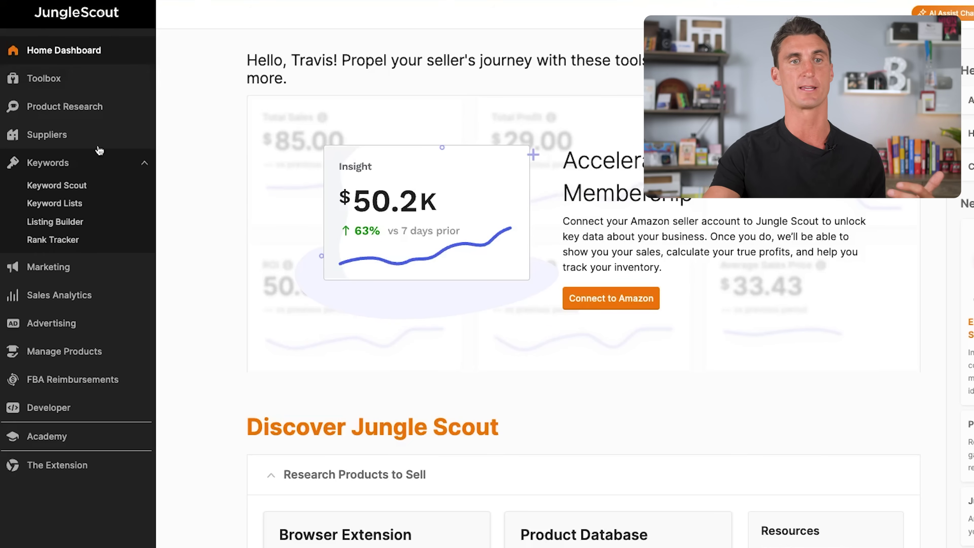
pyautogui.click(141, 165)
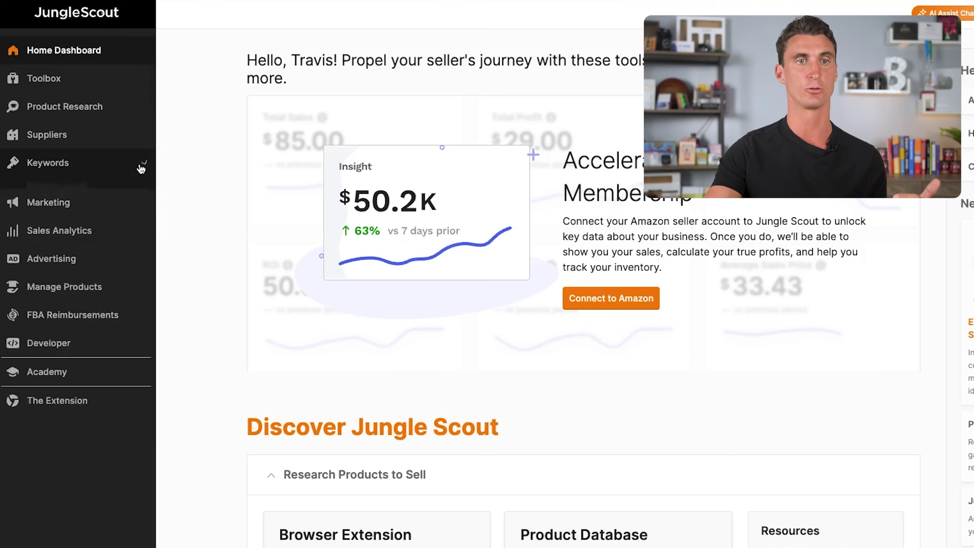
pyautogui.click(142, 165)
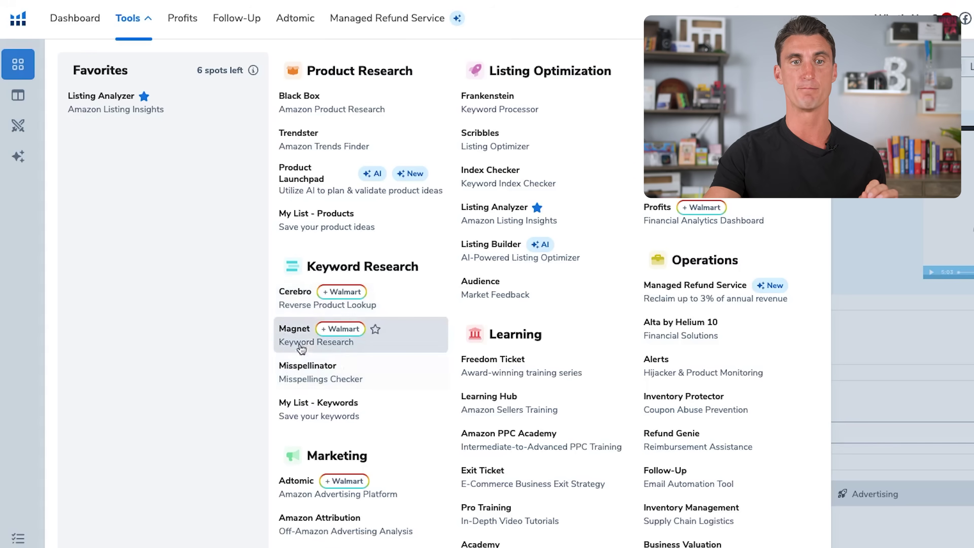
pyautogui.click(309, 342)
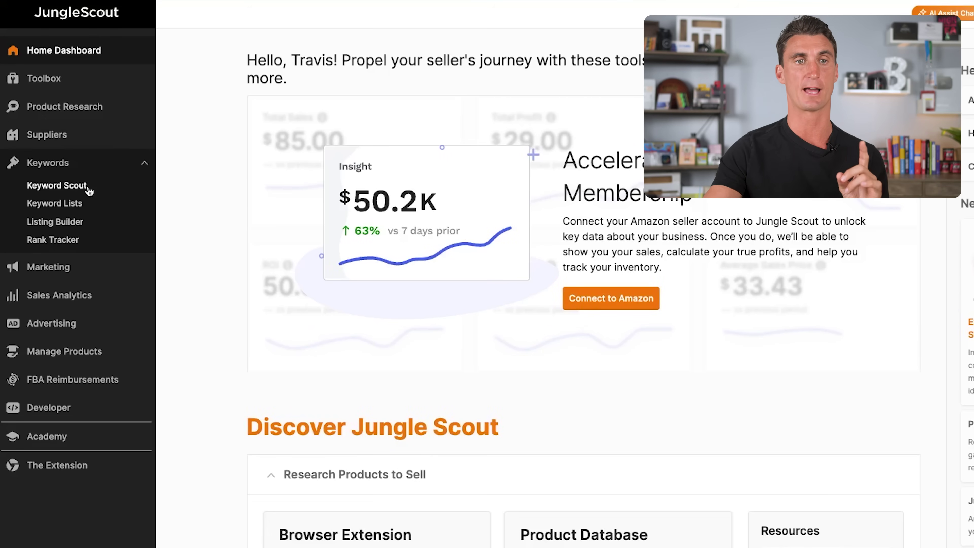
pyautogui.click(57, 185)
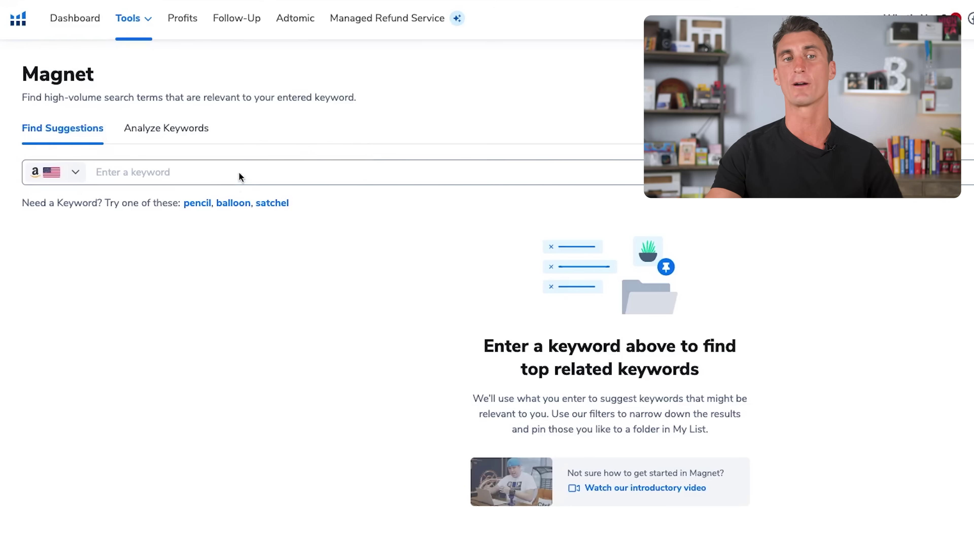
# Get Magnet keyword suggestions for "carnivore diet" on the US Amazon marketplace.
pyautogui.click(244, 176)
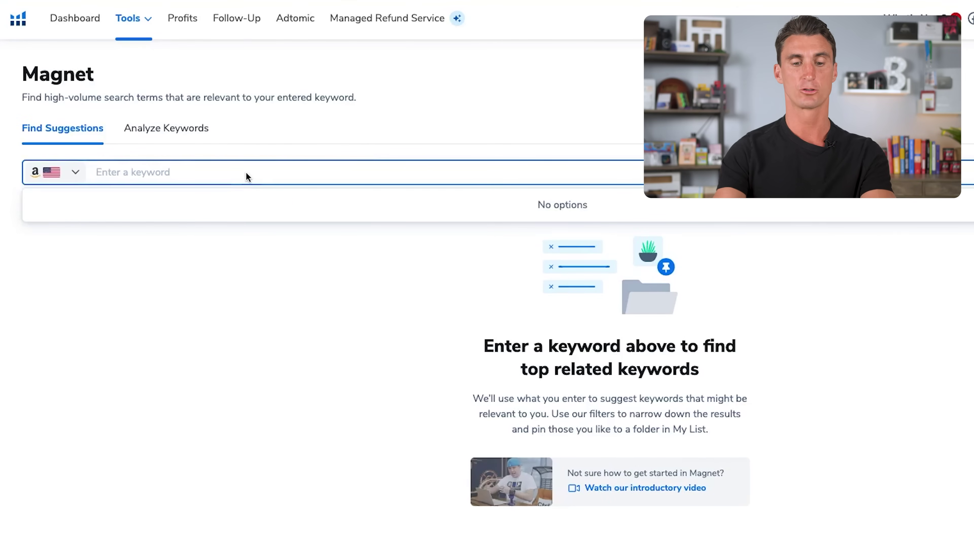
pyautogui.click(310, 107)
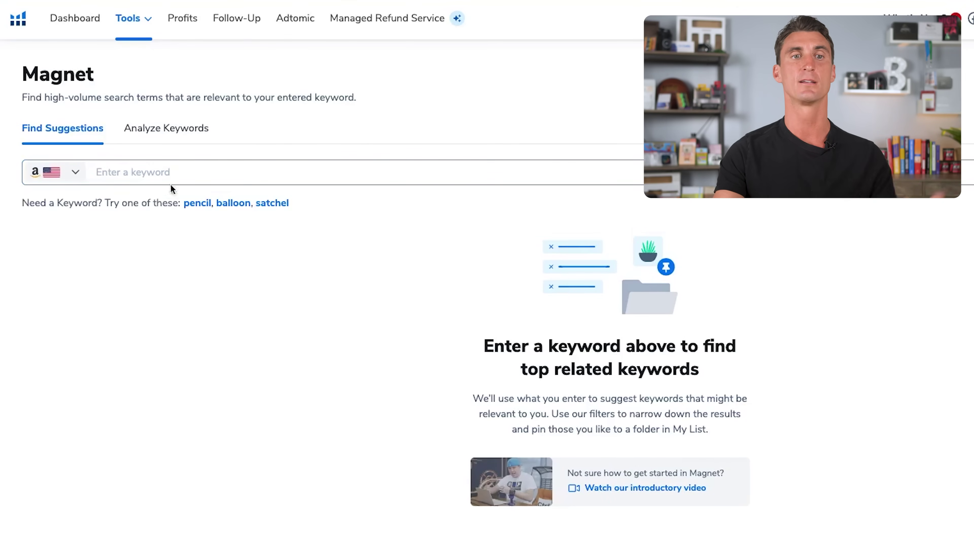
pyautogui.click(162, 172)
pyautogui.write('carnivore diet')
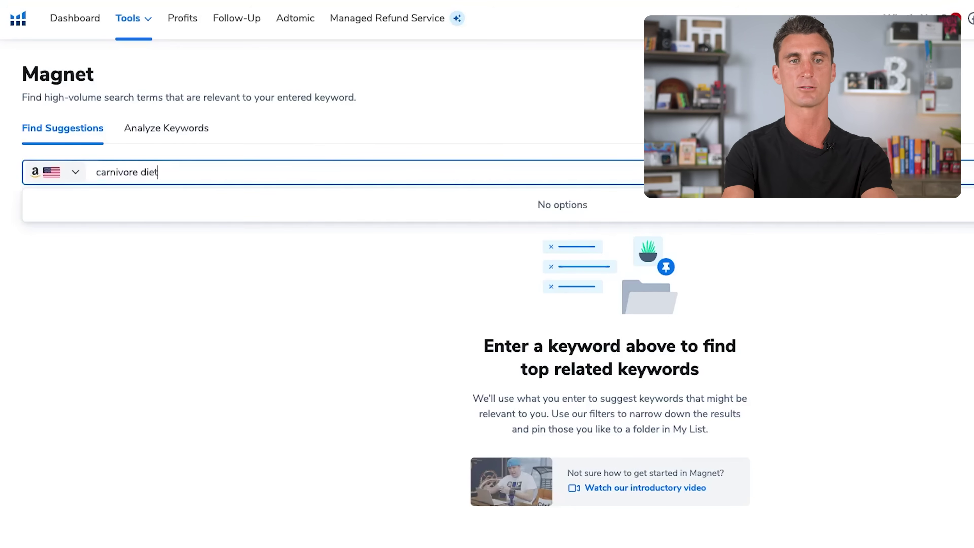
pyautogui.click(884, 233)
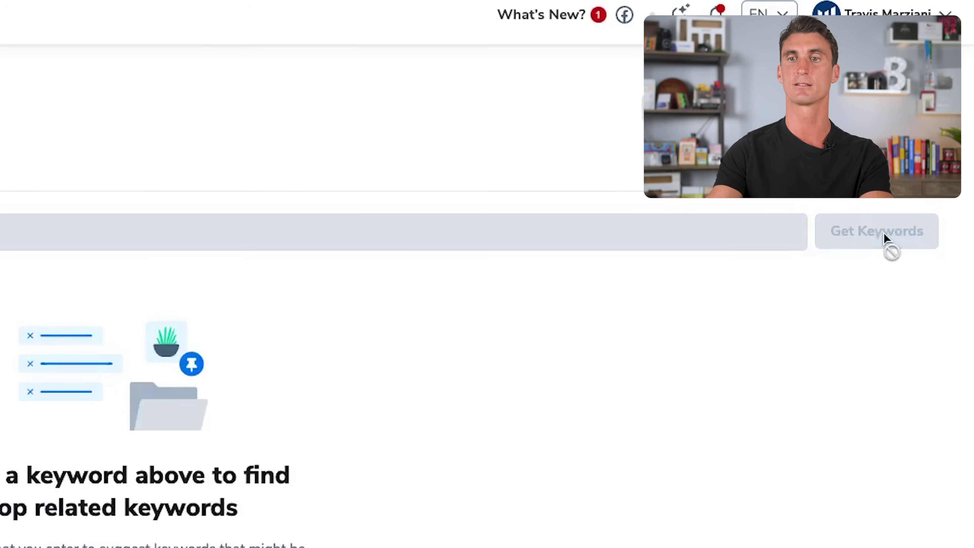
# Check the search volume of "carnivore diet" in the keyword search summary.
pyautogui.scroll(-3, 544, 118)
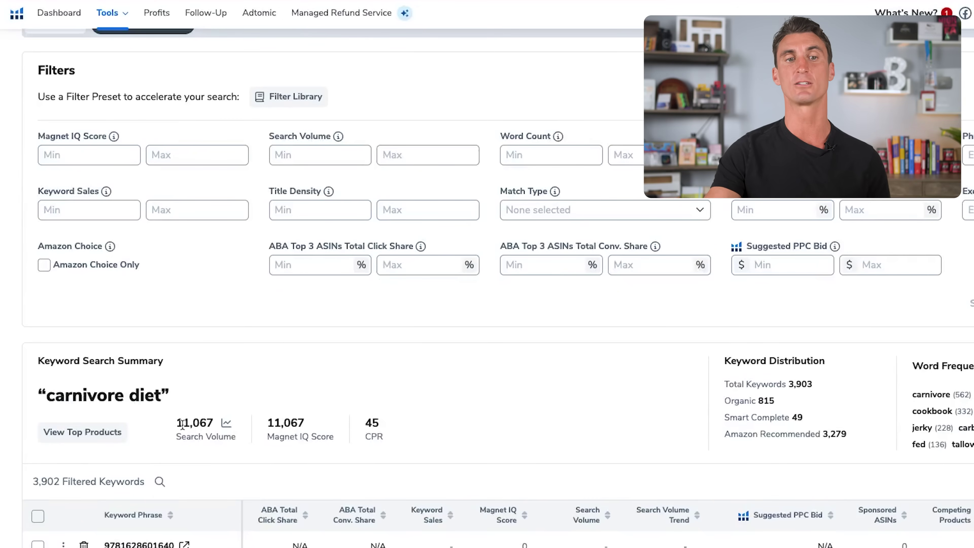
pyautogui.moveTo(173, 422); pyautogui.dragTo(214, 423)
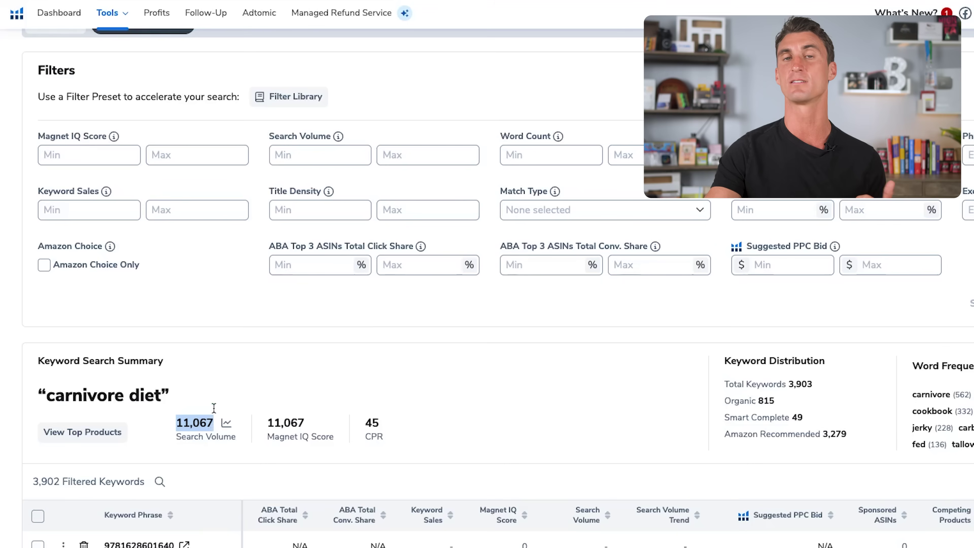
pyautogui.click(218, 375)
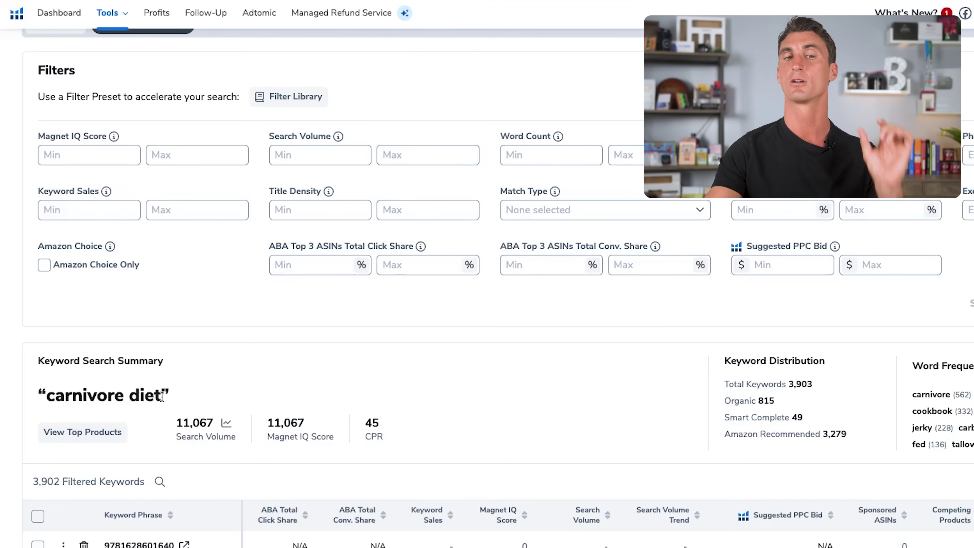
# Sort the filtered keywords by Magnet IQ Score from highest to lowest.
pyautogui.scroll(-1, 142, 453)
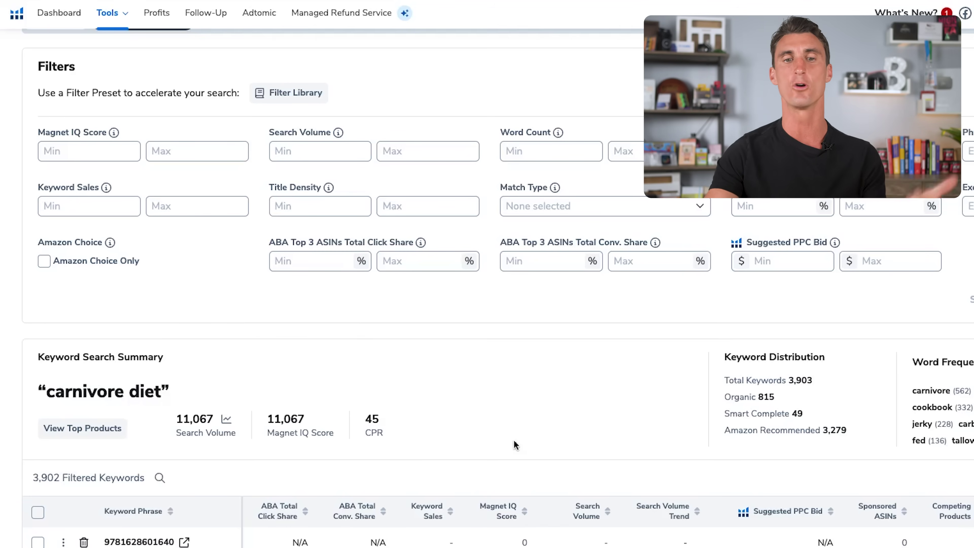
pyautogui.scroll(-3, 469, 426)
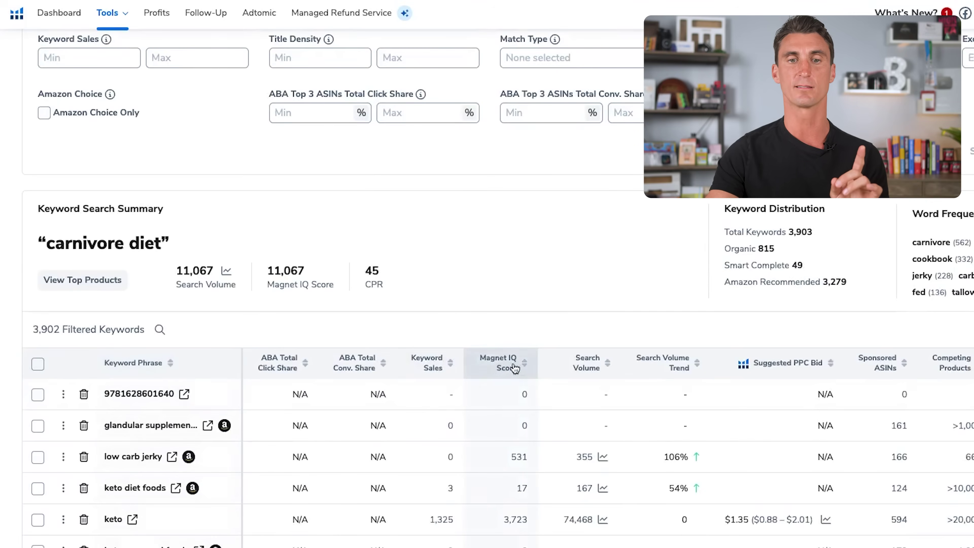
pyautogui.click(497, 367)
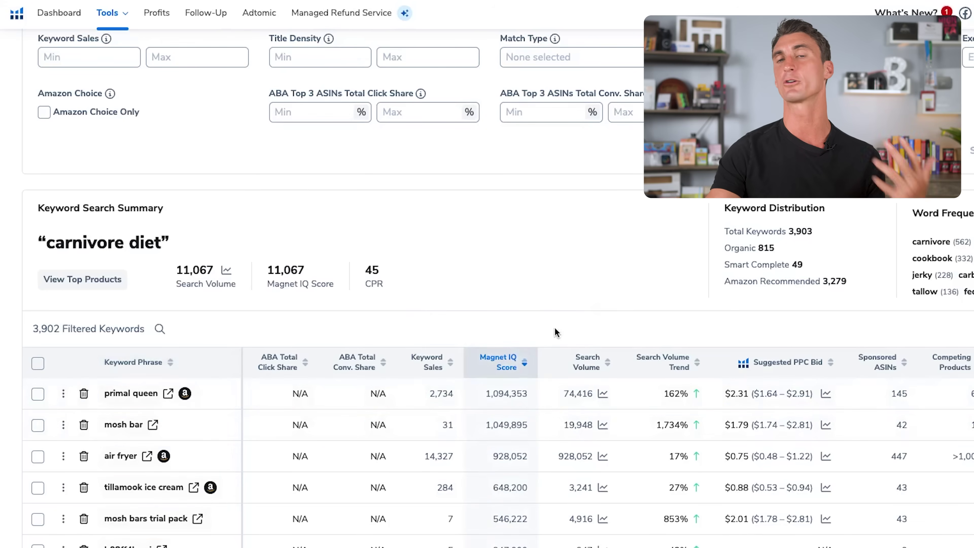
# View the Amazon search results for the "air fryer" keyword and return to the Magnet keyword list.
pyautogui.scroll(-20, 411, 390)
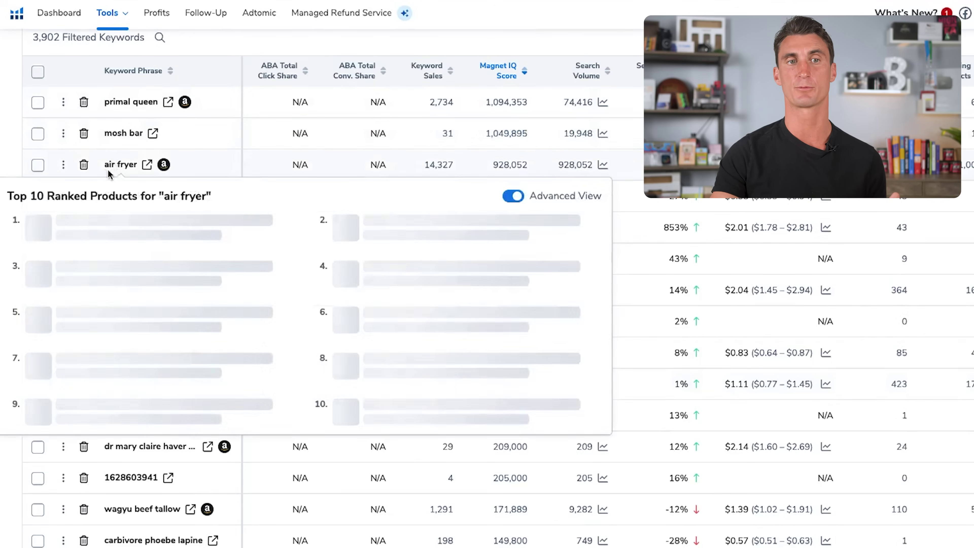
pyautogui.click(146, 165)
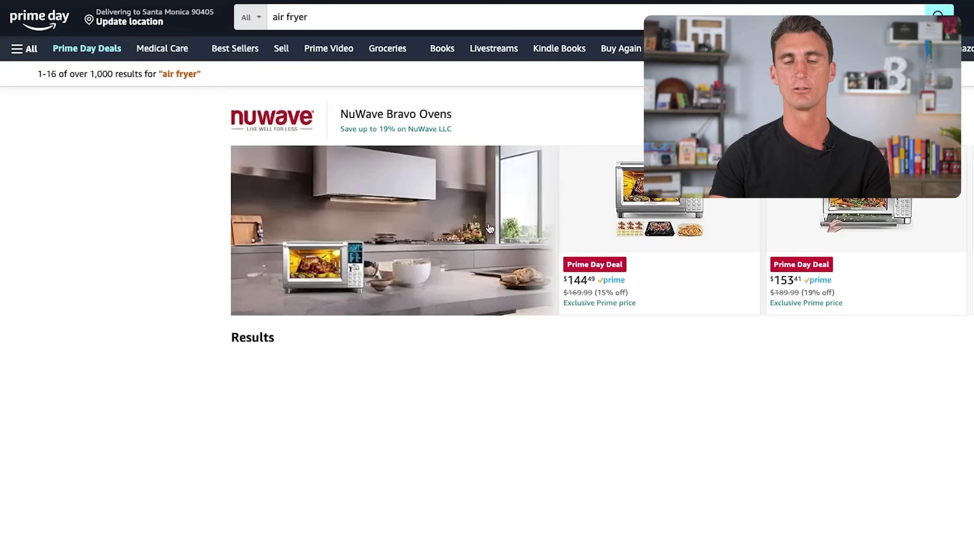
pyautogui.scroll(-15, 494, 227)
pyautogui.scroll(-15, 498, 226)
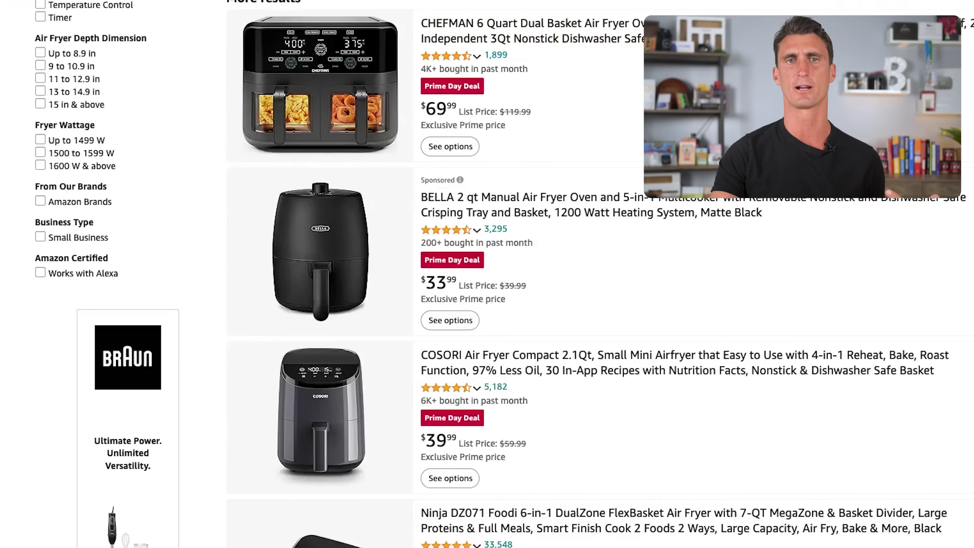
pyautogui.click(509, 0)
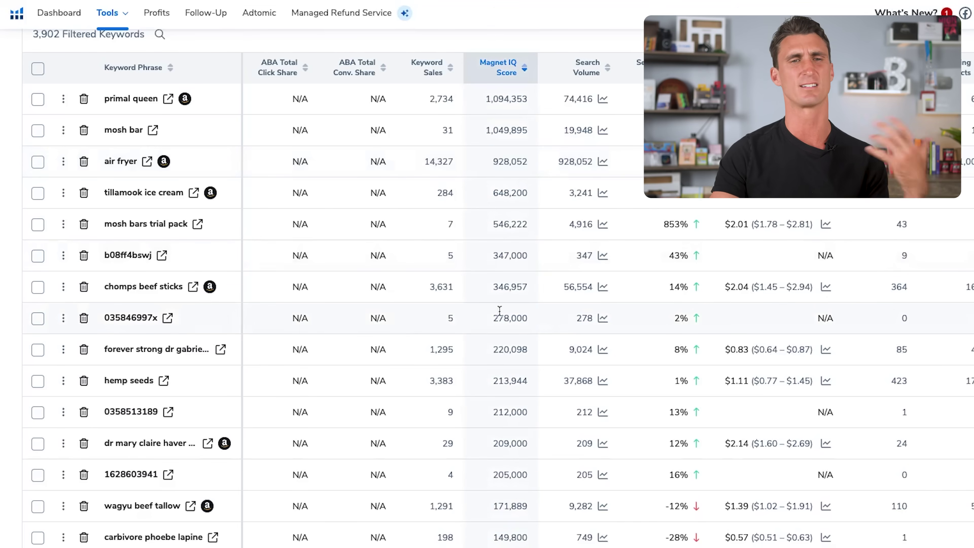
# Find "carnivore electrolytes" in the keyword list, preview its top ranked products and open its Amazon search results.
pyautogui.scroll(-20, 432, 310)
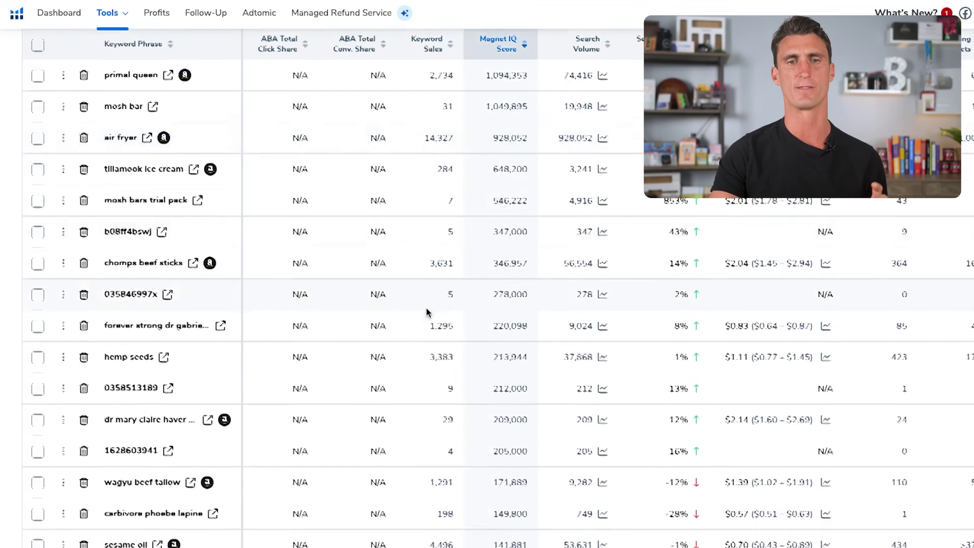
pyautogui.scroll(-10, 428, 309)
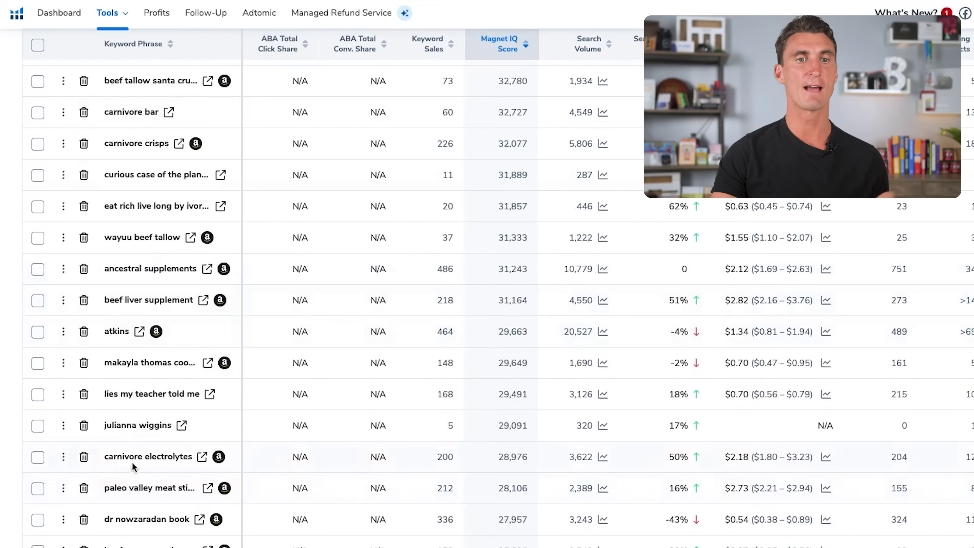
pyautogui.moveTo(108, 456); pyautogui.dragTo(192, 457)
pyautogui.click(493, 474)
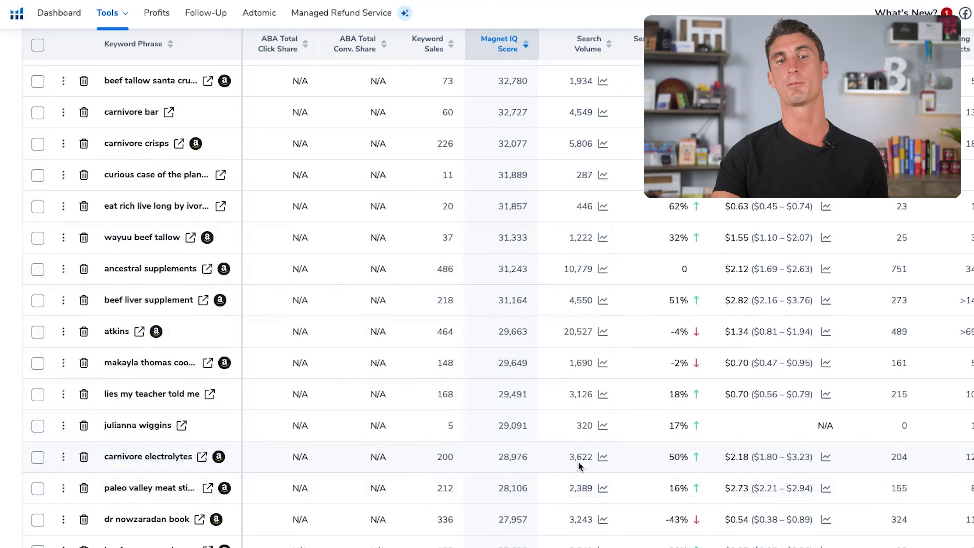
pyautogui.moveTo(171, 457)
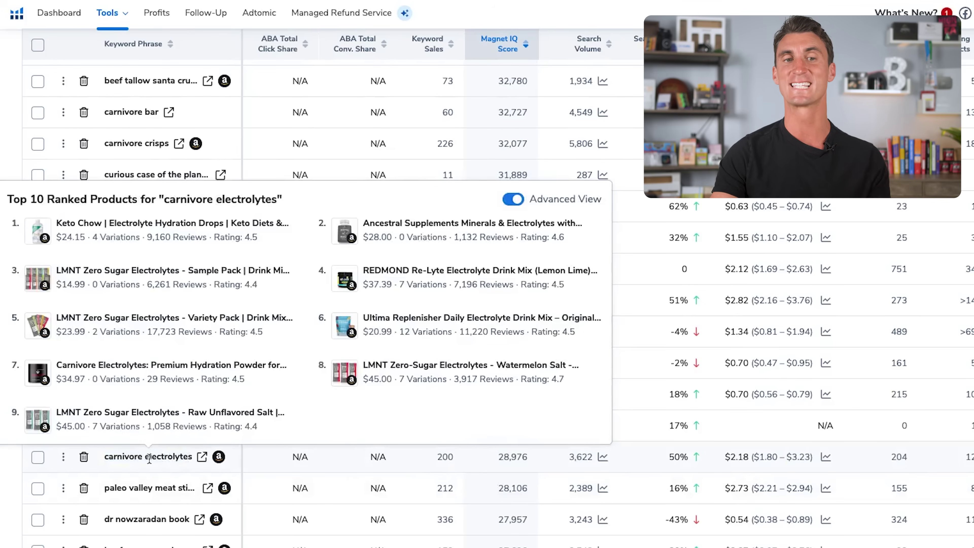
pyautogui.click(202, 457)
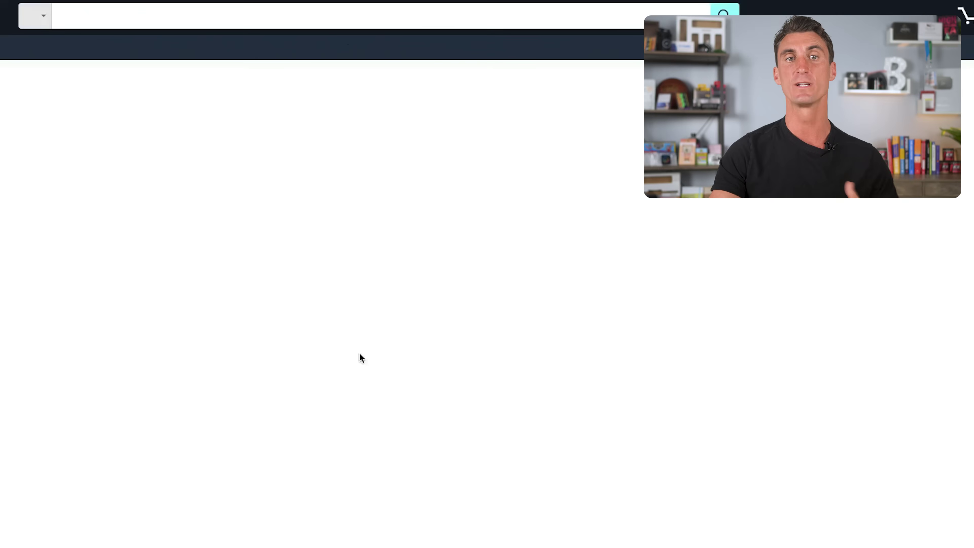
# Examine the competing electrolyte products' review counts, prices and monthly purchases in the Amazon results.
pyautogui.scroll(-7, 503, 372)
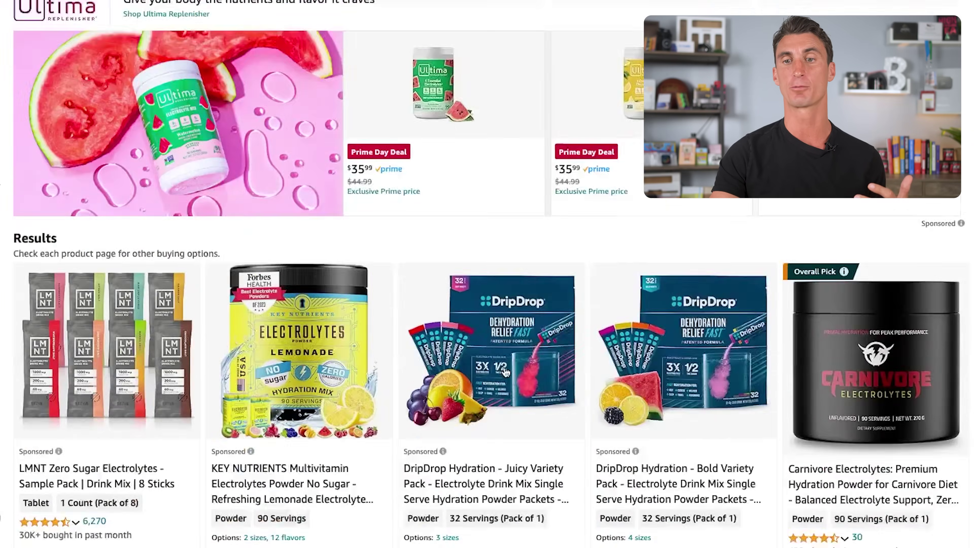
pyautogui.scroll(-2, 446, 341)
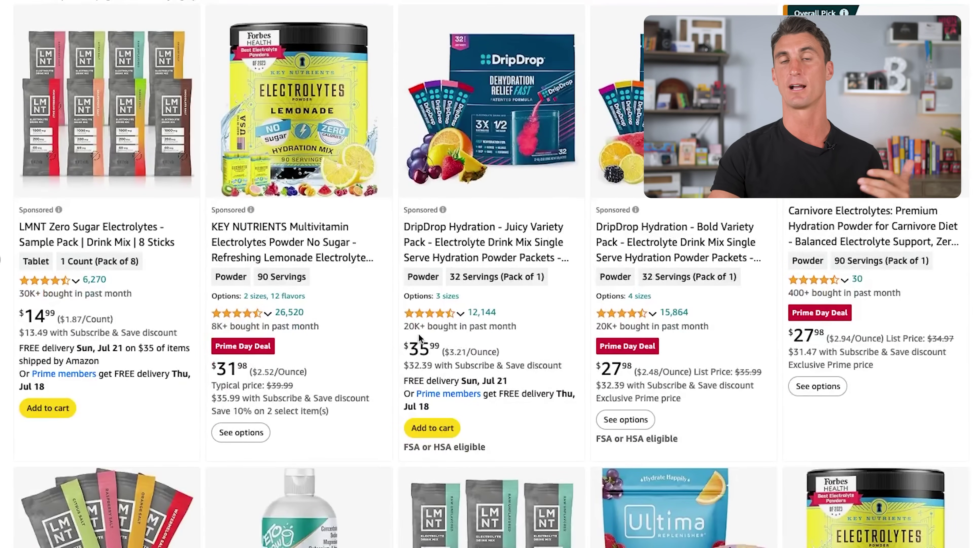
pyautogui.scroll(-8, 419, 336)
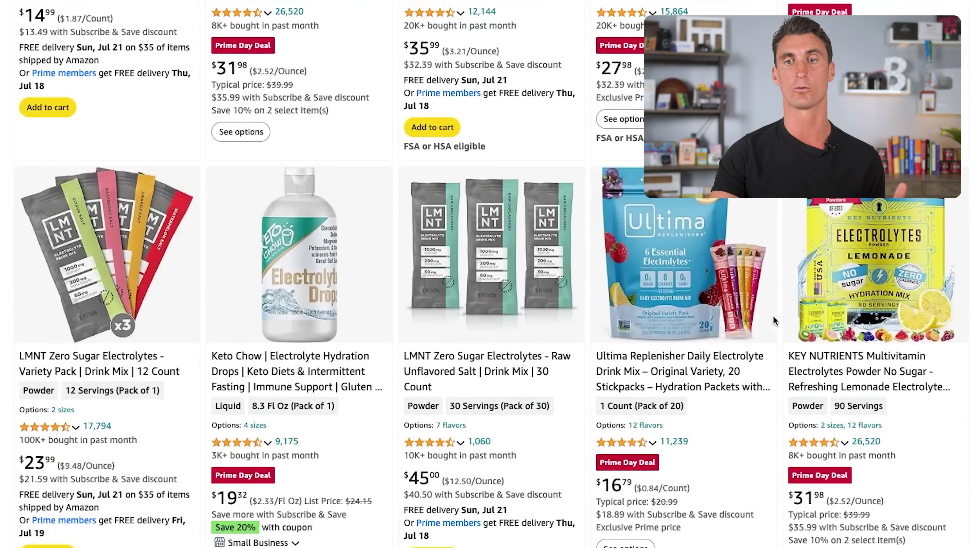
pyautogui.scroll(-10, 237, 333)
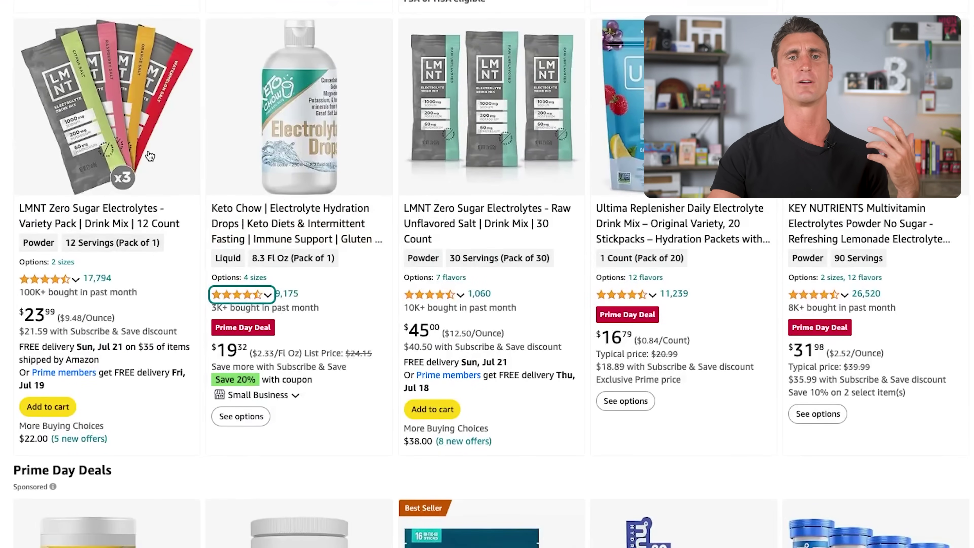
pyautogui.scroll(5, 174, 142)
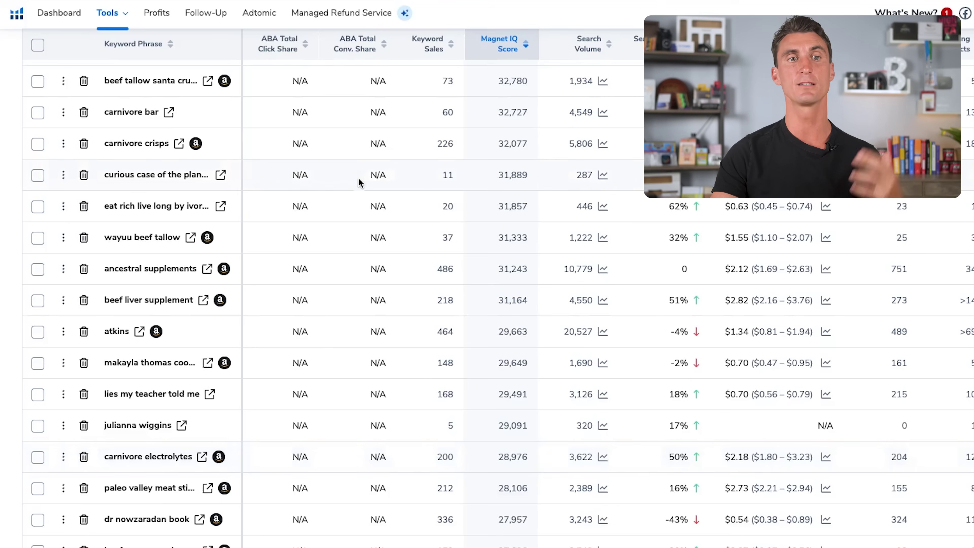
# Switch to Jungle Scout and run a Keyword Scout search for the recent term "carnivore diet".
pyautogui.scroll(20, 362, 176)
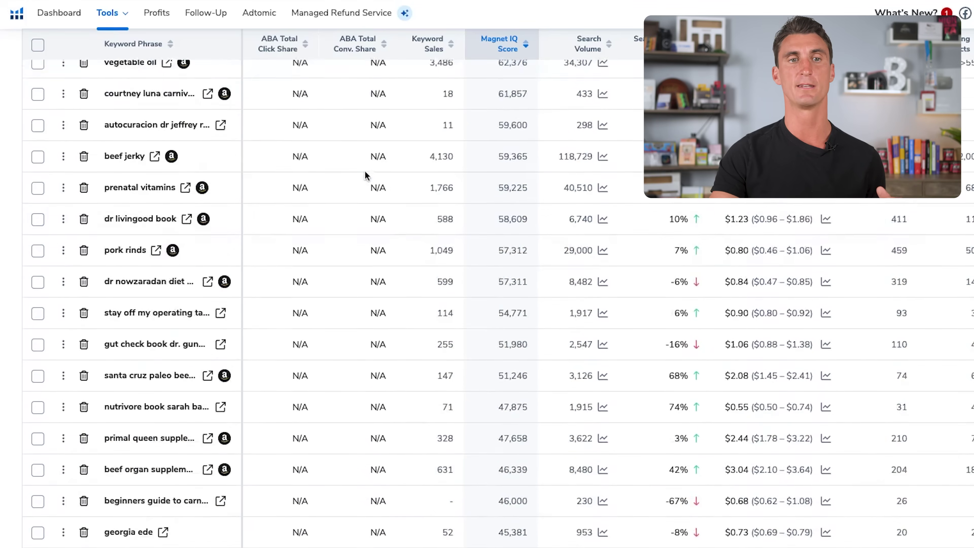
pyautogui.scroll(8, 372, 175)
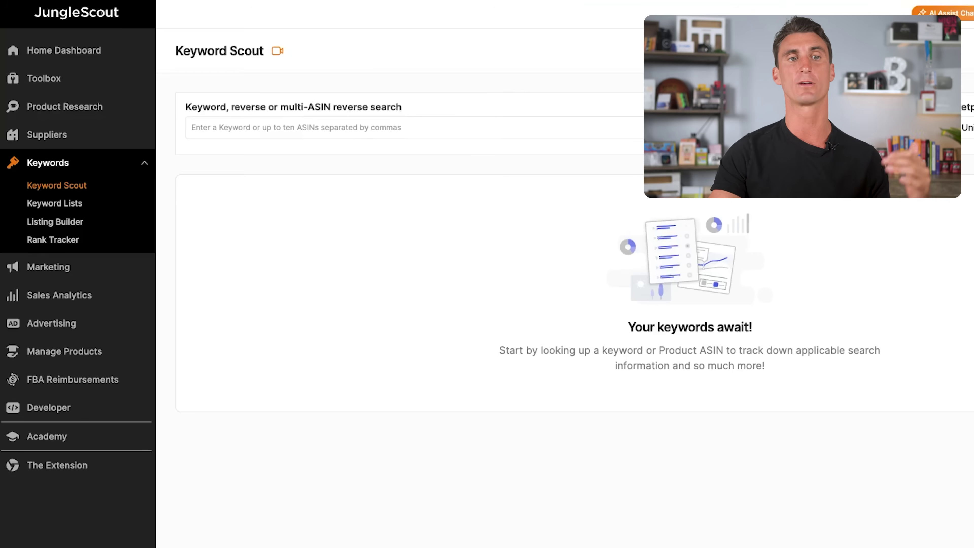
pyautogui.click(252, 126)
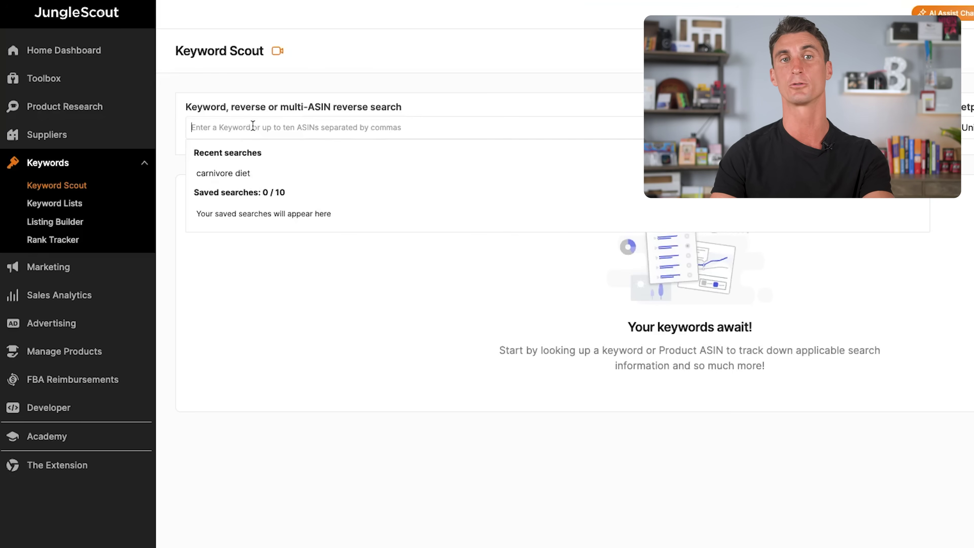
pyautogui.click(223, 173)
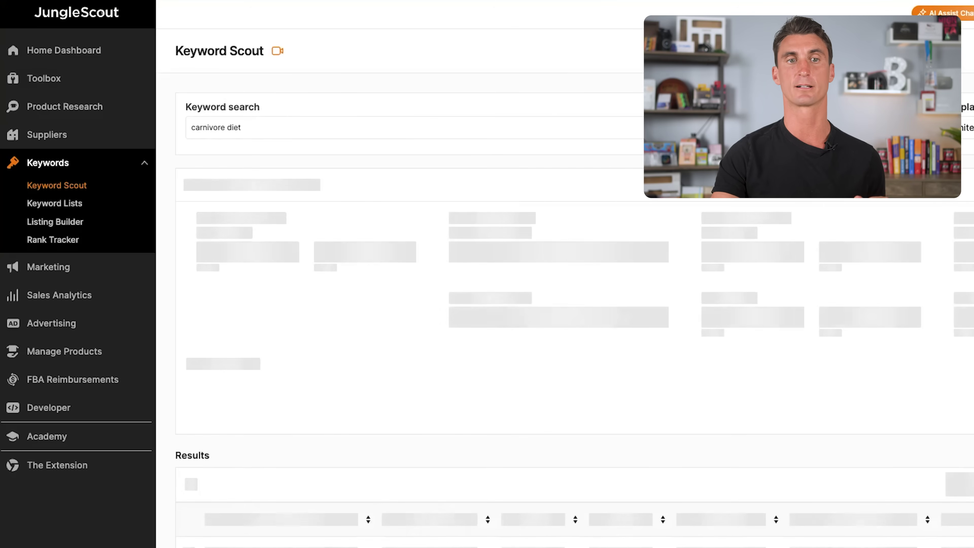
# Look through the Keyword Scout results for "carnivore diet", examining the related keywords' search trends, exact search volumes and categories.
pyautogui.scroll(-5, 673, 418)
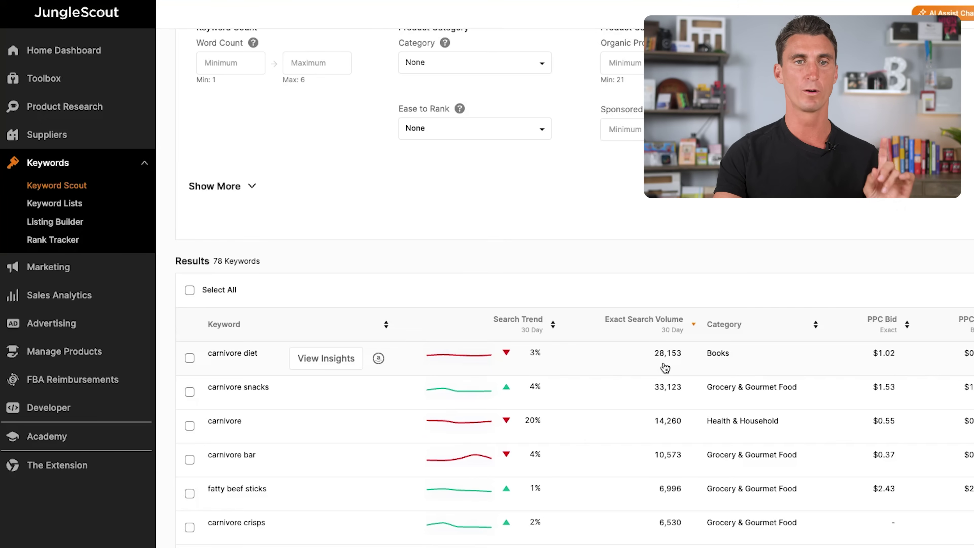
pyautogui.moveTo(219, 266)
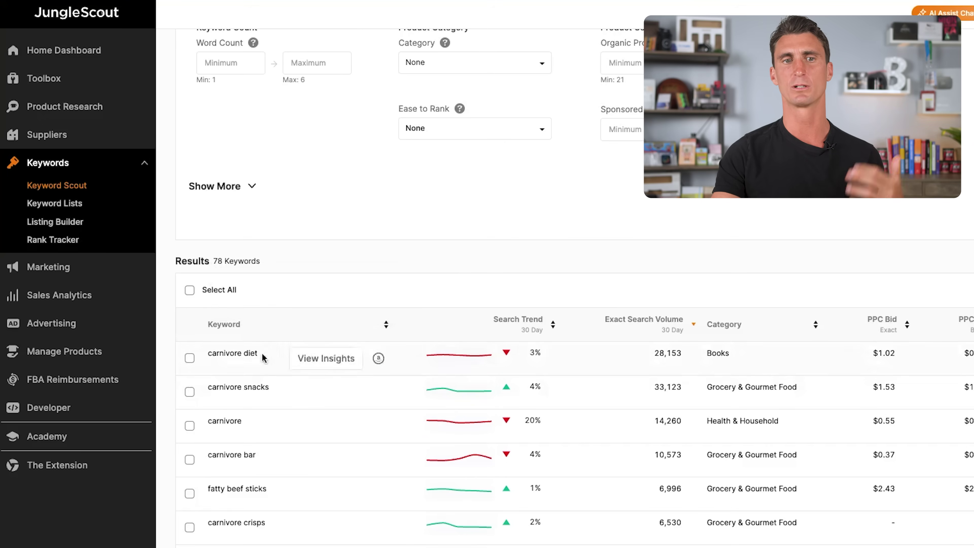
pyautogui.scroll(-2, 261, 430)
pyautogui.scroll(-20, 575, 422)
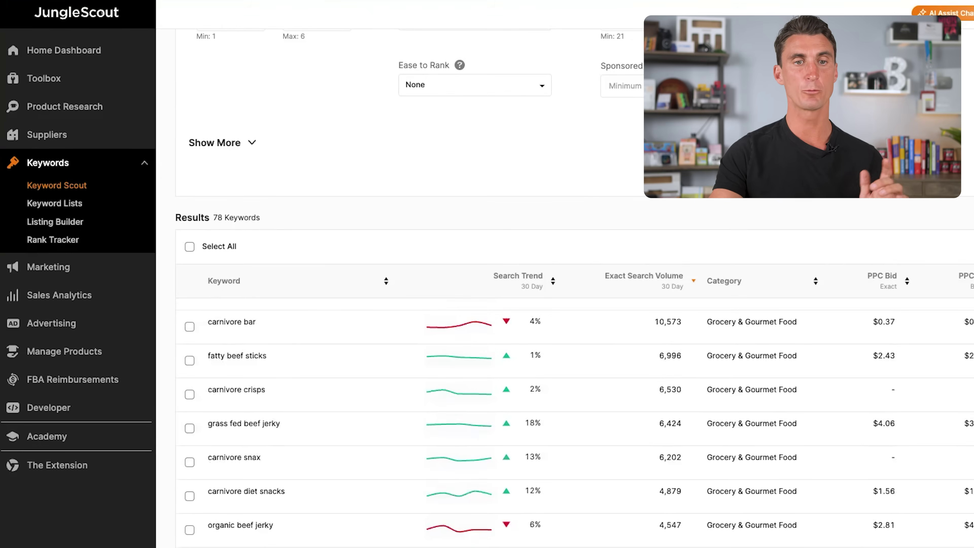
pyautogui.scroll(-20, 576, 422)
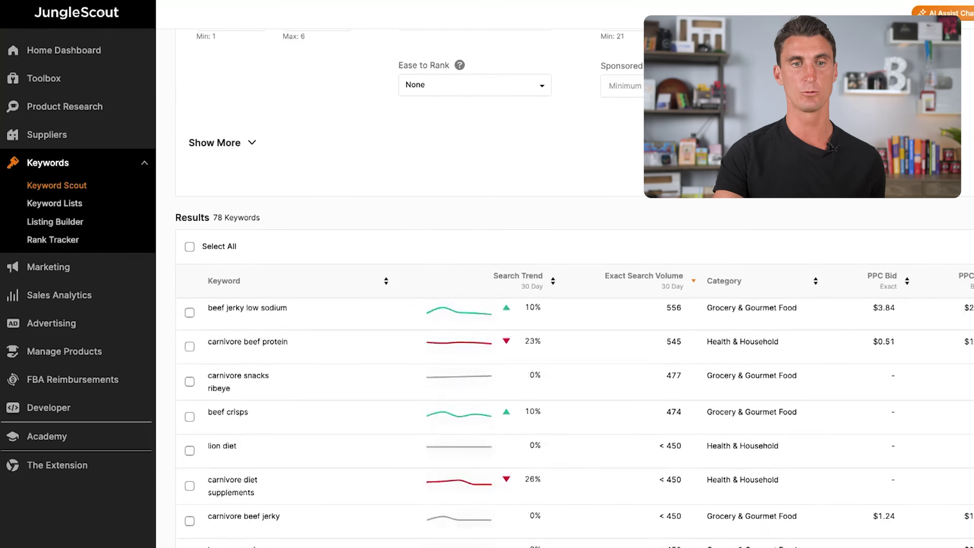
pyautogui.scroll(-5, 575, 422)
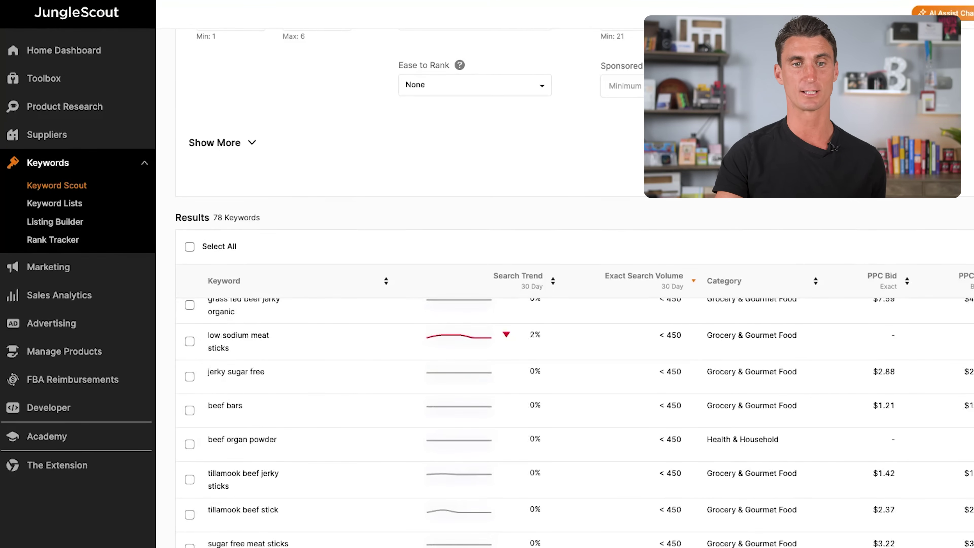
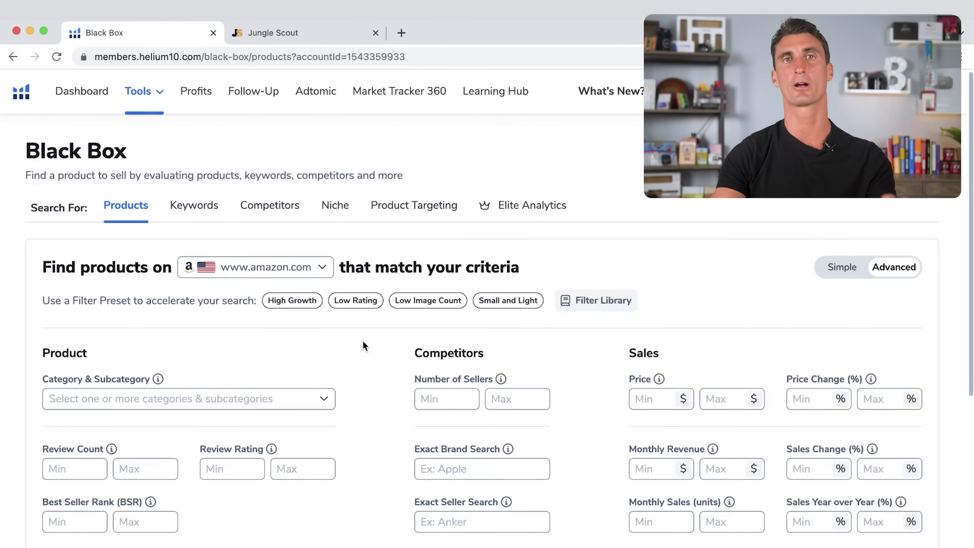
# In Helium 10's Black Box product search, set the minimum monthly revenue filter to $10000.
pyautogui.scroll(-2, 362, 341)
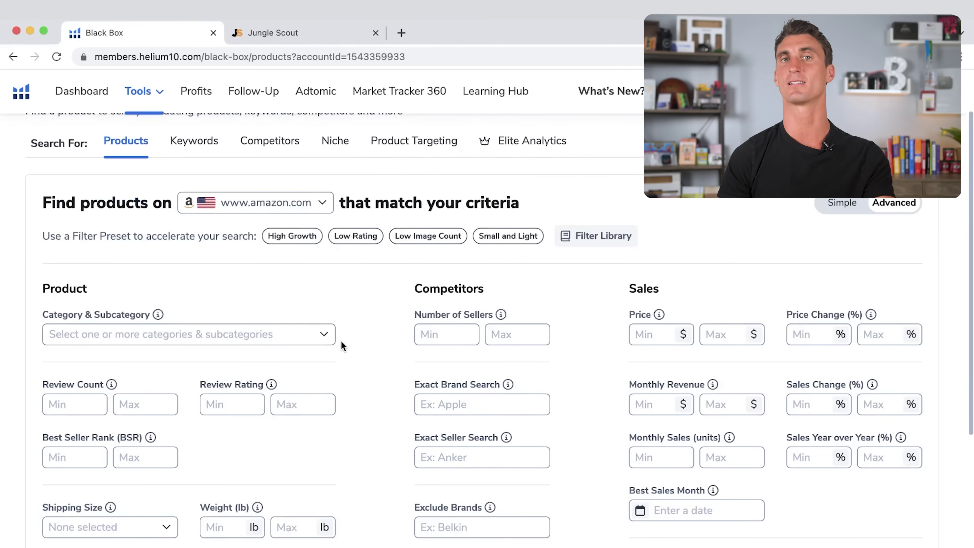
pyautogui.scroll(2, 542, 348)
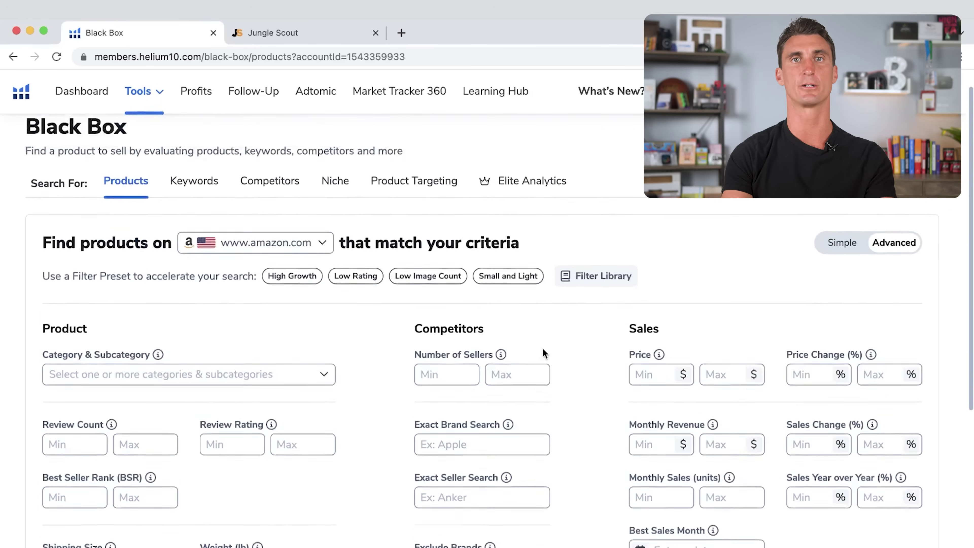
pyautogui.scroll(-2, 543, 349)
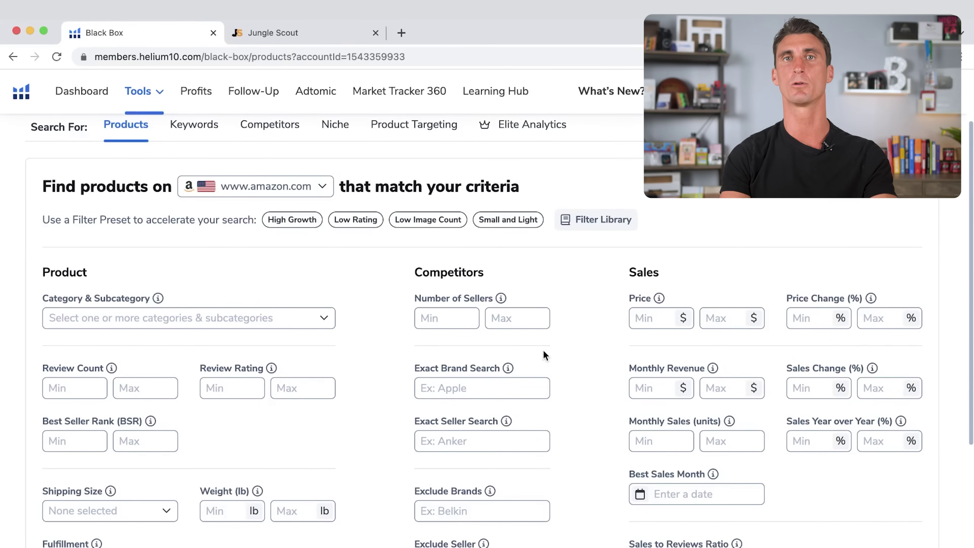
pyautogui.scroll(-1, 514, 317)
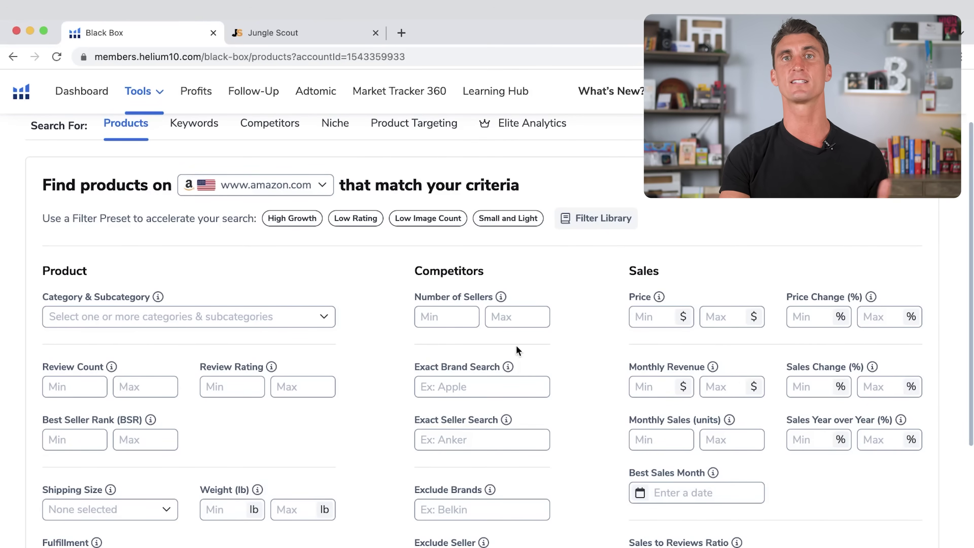
pyautogui.click(741, 377)
pyautogui.write('1')
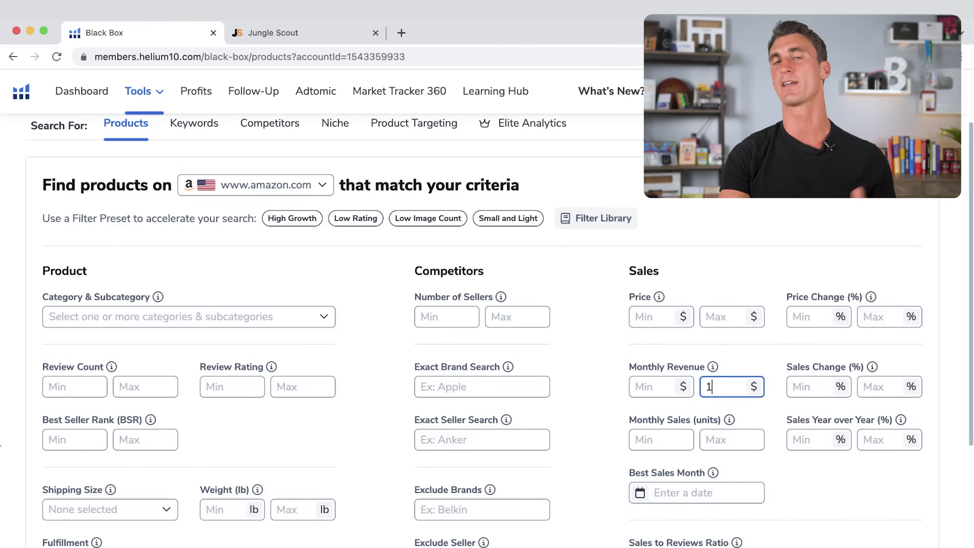
pyautogui.write('0000')
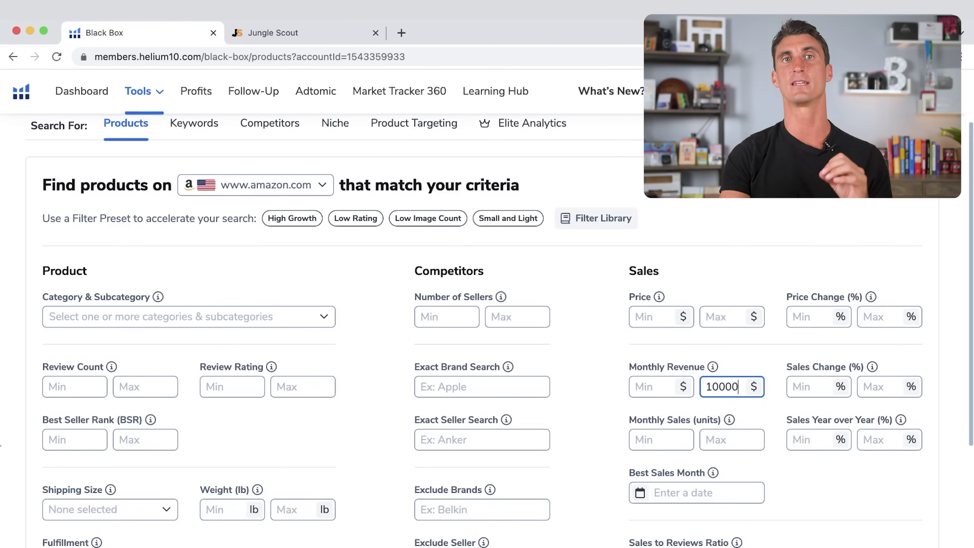
pyautogui.press('super+a')
pyautogui.press('super+x')
pyautogui.click(648, 390)
pyautogui.press('super+v')
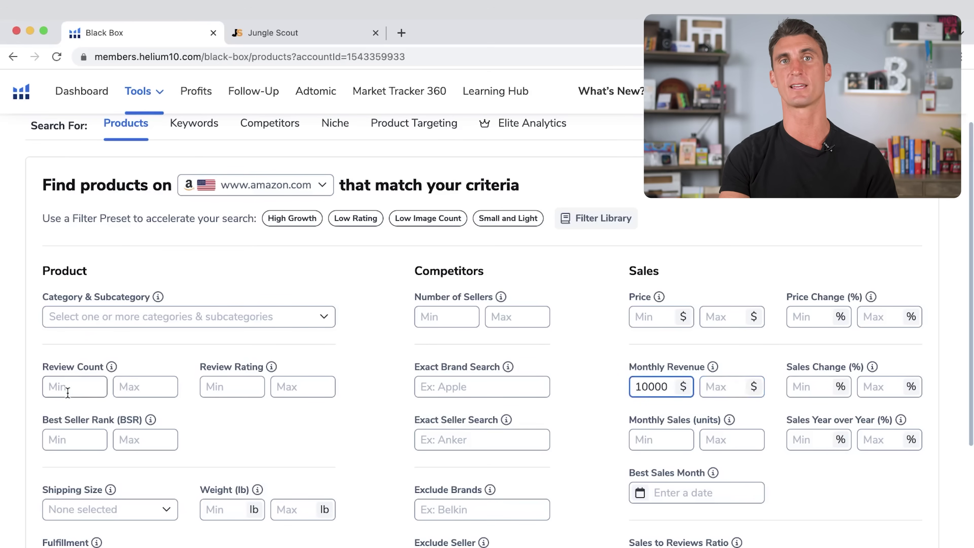
# Limit the review count to a maximum of 400 and select the Baby Products category.
pyautogui.click(135, 388)
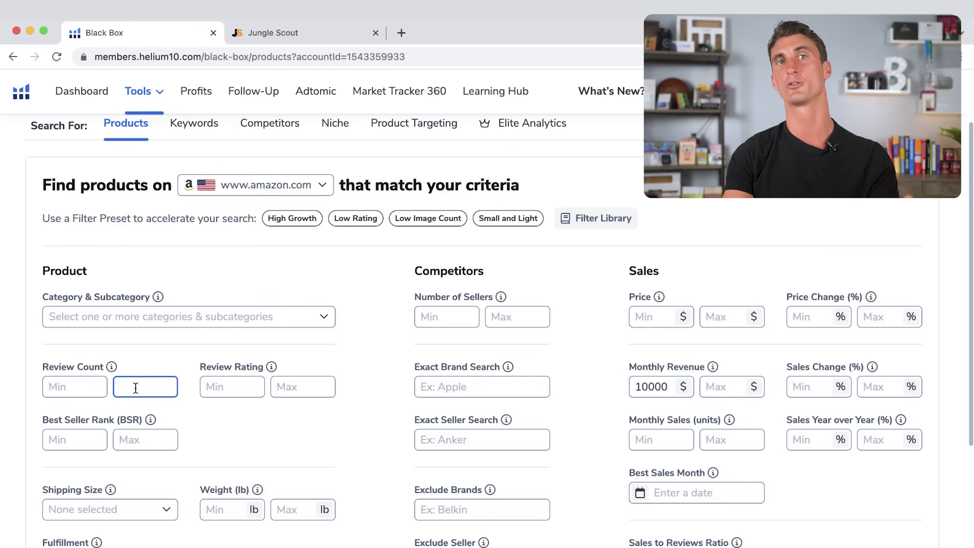
pyautogui.write('400')
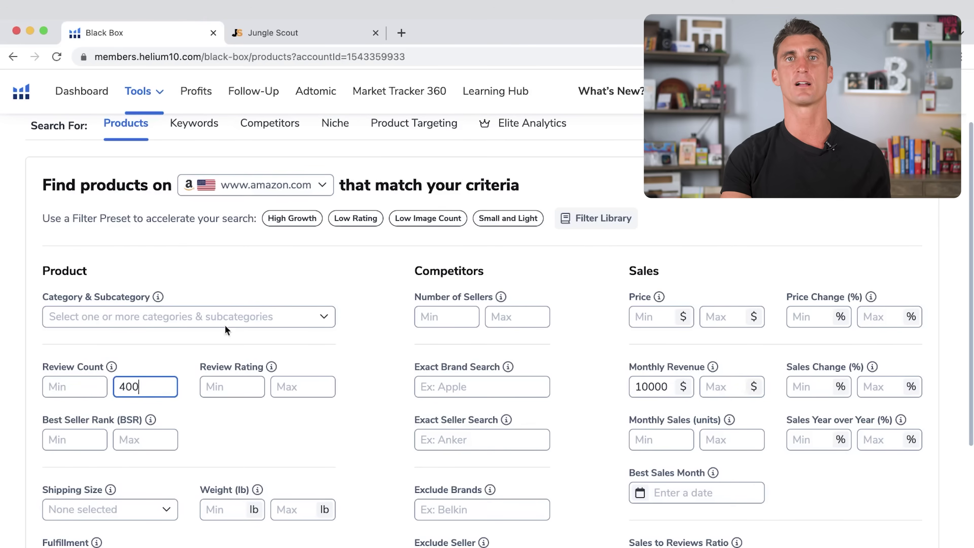
pyautogui.click(327, 317)
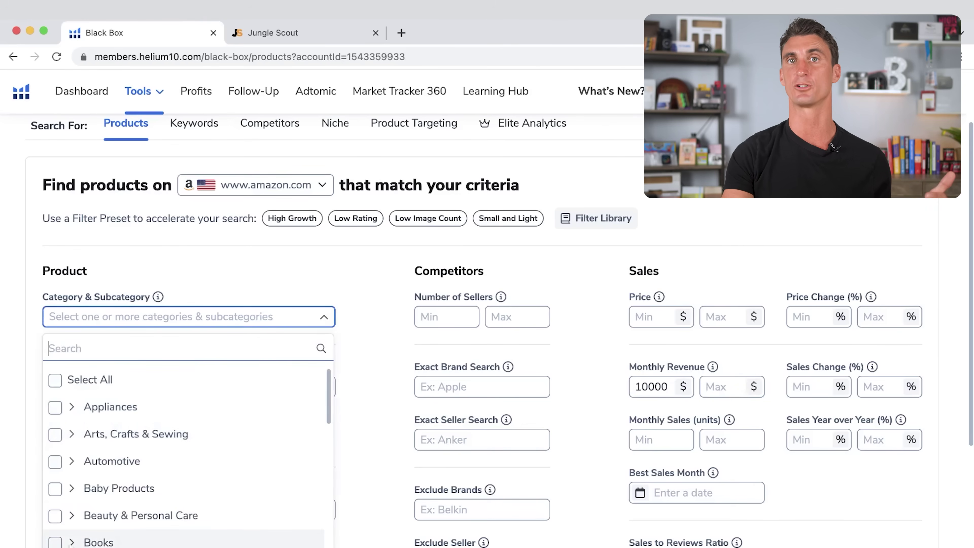
pyautogui.click(54, 489)
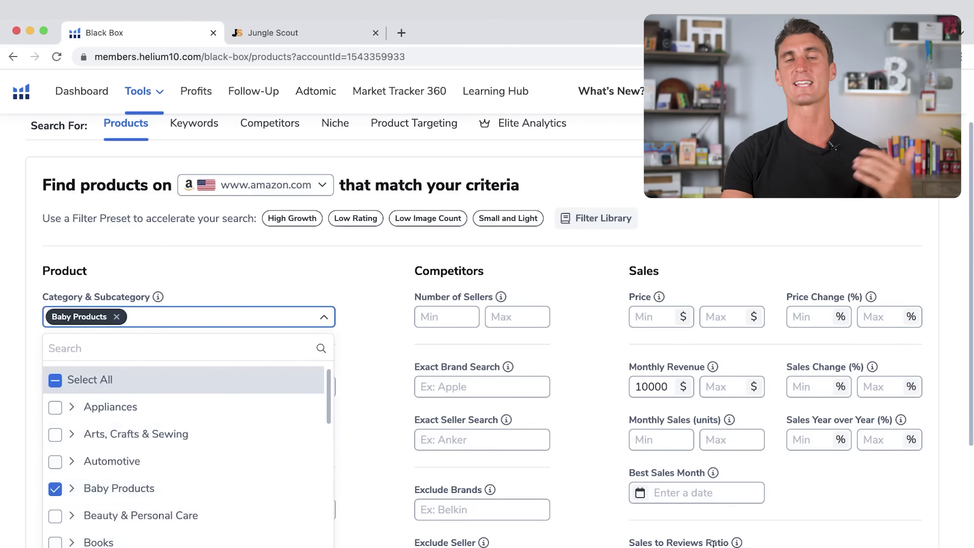
# Run the Black Box product search and look through the matching products' prices, monthly sales, revenue and reviews.
pyautogui.click(824, 521)
pyautogui.scroll(-8, 825, 520)
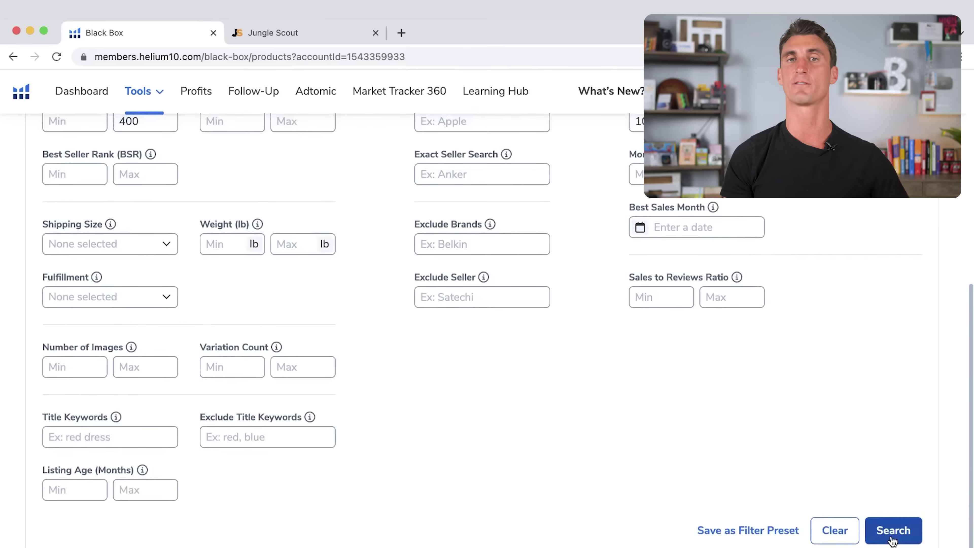
pyautogui.click(892, 532)
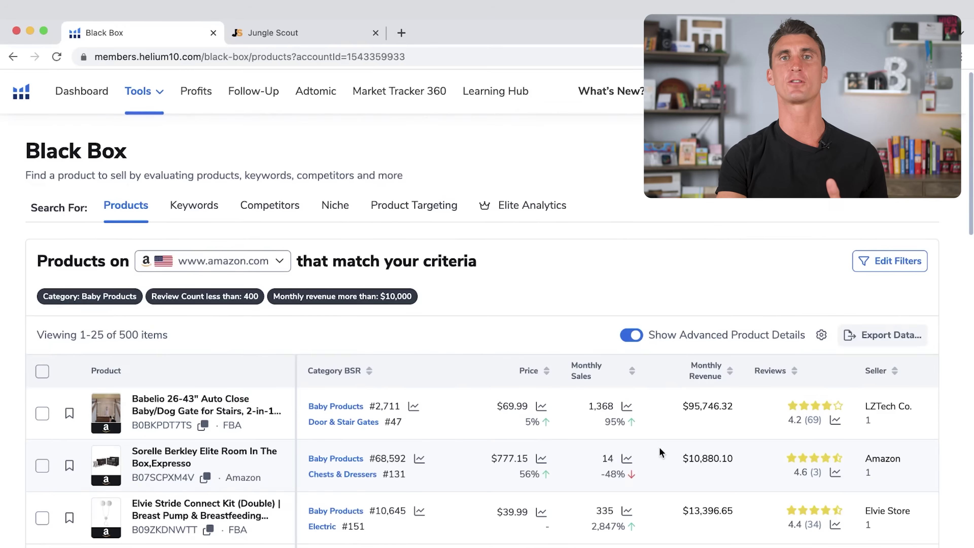
pyautogui.scroll(-15, 659, 452)
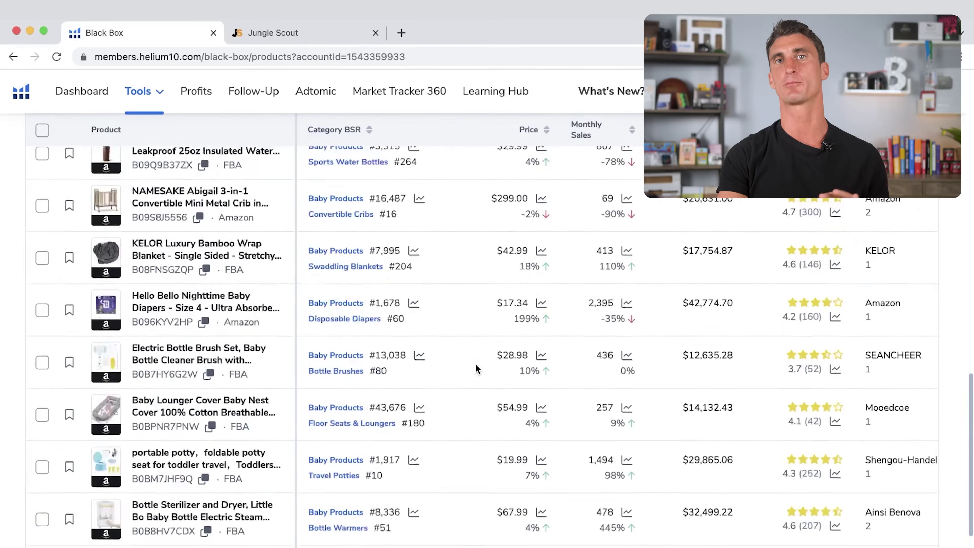
pyautogui.scroll(-5, 476, 364)
pyautogui.scroll(5, 450, 327)
pyautogui.scroll(10, 450, 330)
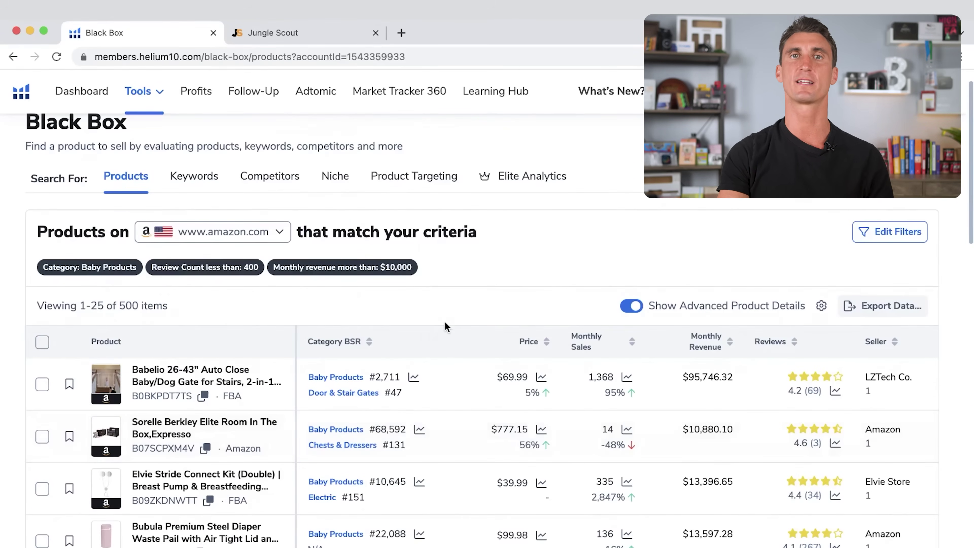
# Open the Cerebro tool, and load the Cocktail Cards product page on amazon.com in a new browser tab.
pyautogui.click(144, 90)
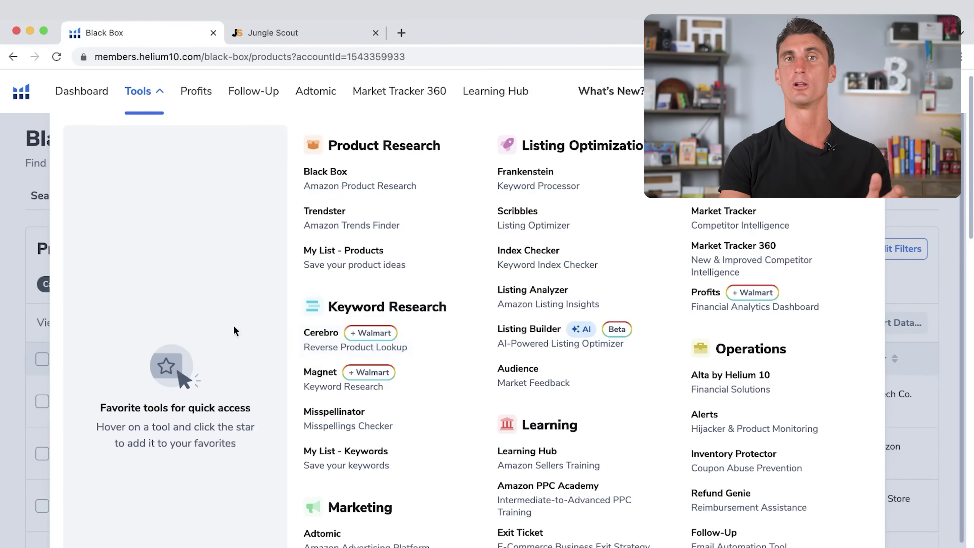
pyautogui.click(327, 341)
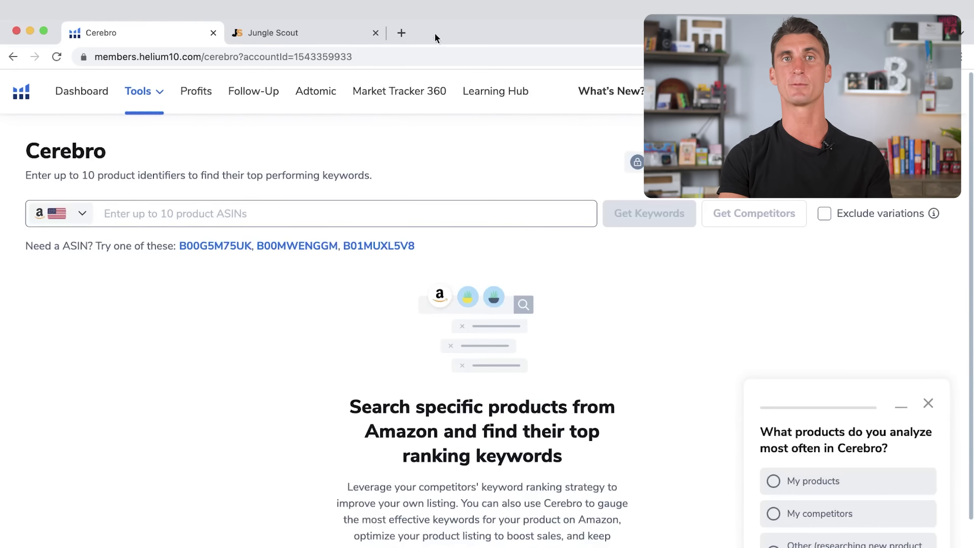
pyautogui.click(402, 33)
pyautogui.write('amazon.com')
pyautogui.press('Return')
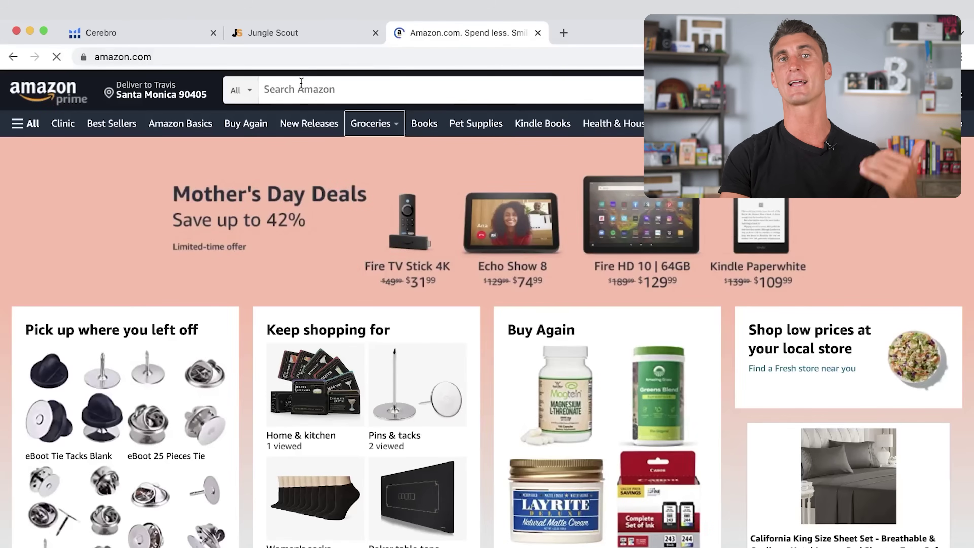
pyautogui.click(303, 387)
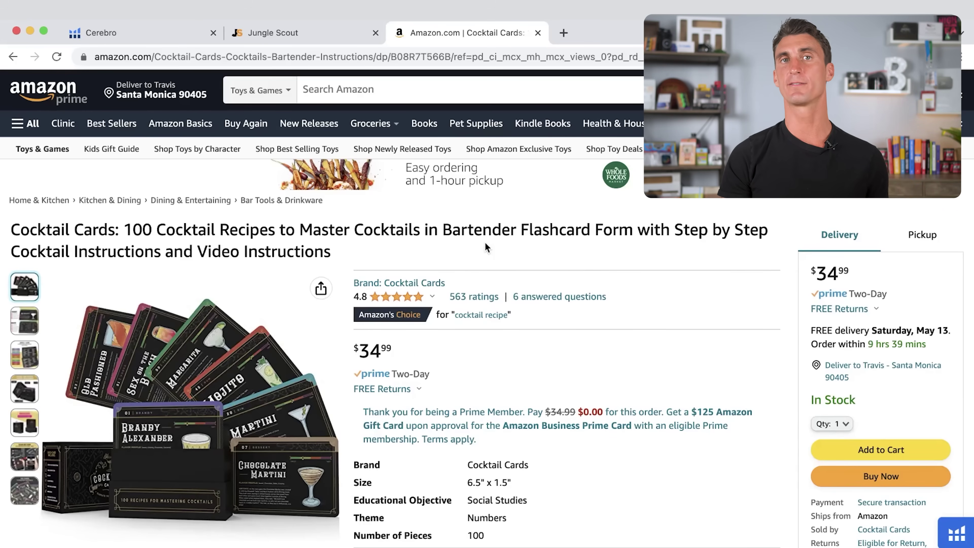
# Find the ASIN in the Cocktail Cards listing's product information and copy it.
pyautogui.tripleClick(426, 57)
pyautogui.click(483, 205)
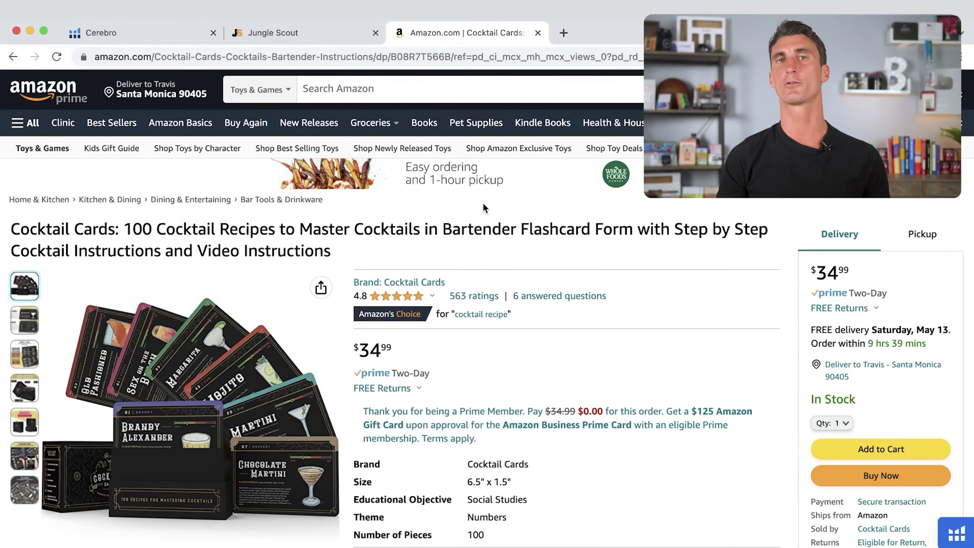
pyautogui.press('super+f')
pyautogui.write('asin')
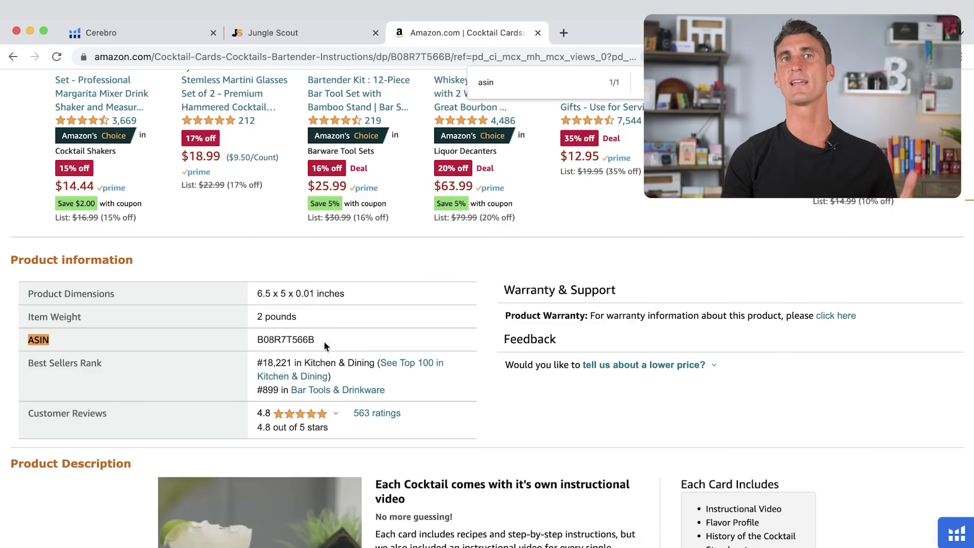
pyautogui.doubleClick(311, 339)
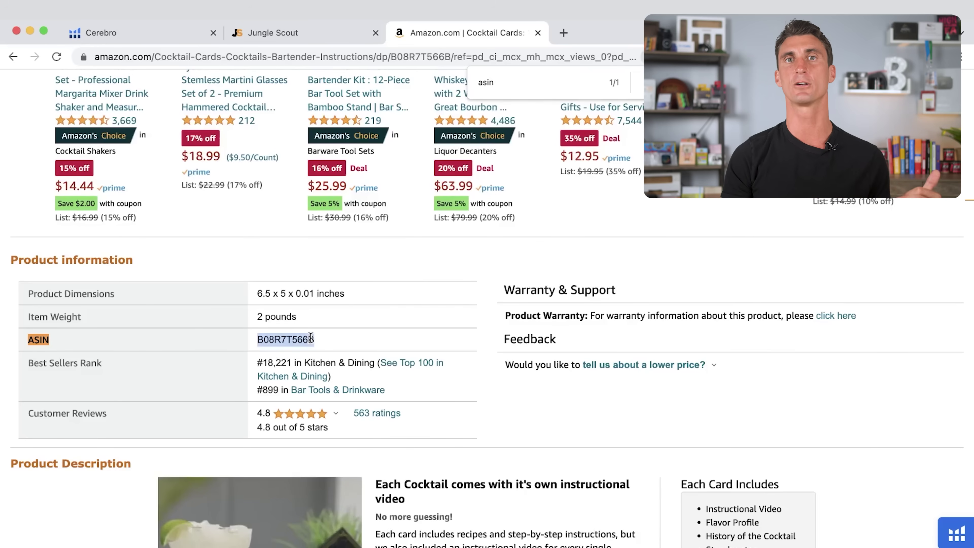
# Switch back to Cerebro and retrieve the top keywords for the product ASIN B08R7T566B.
pyautogui.click(148, 42)
pyautogui.moveTo(145, 91)
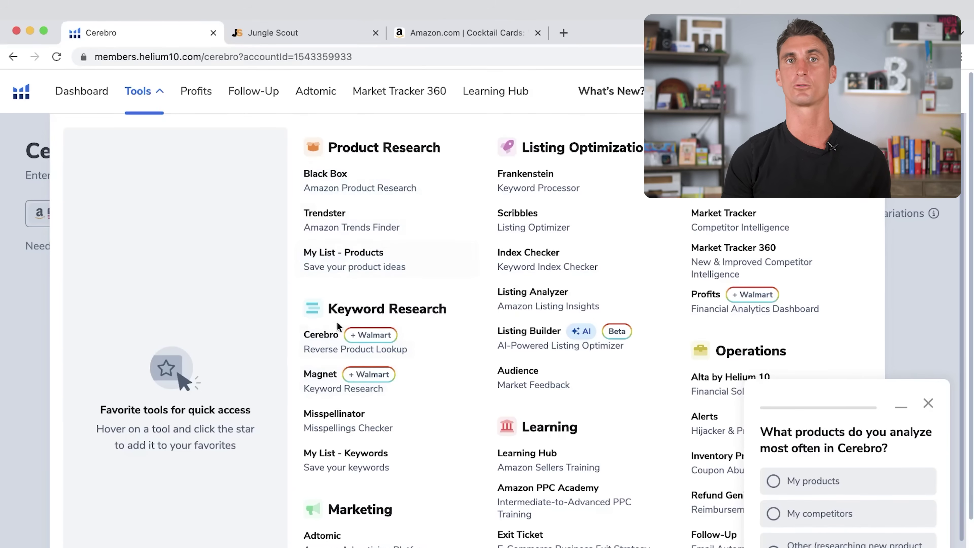
pyautogui.click(330, 342)
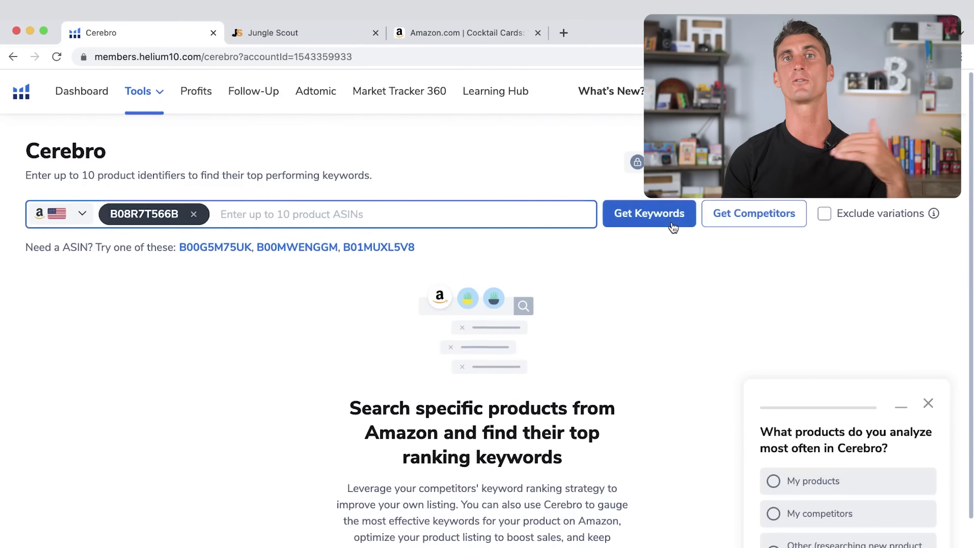
pyautogui.click(628, 218)
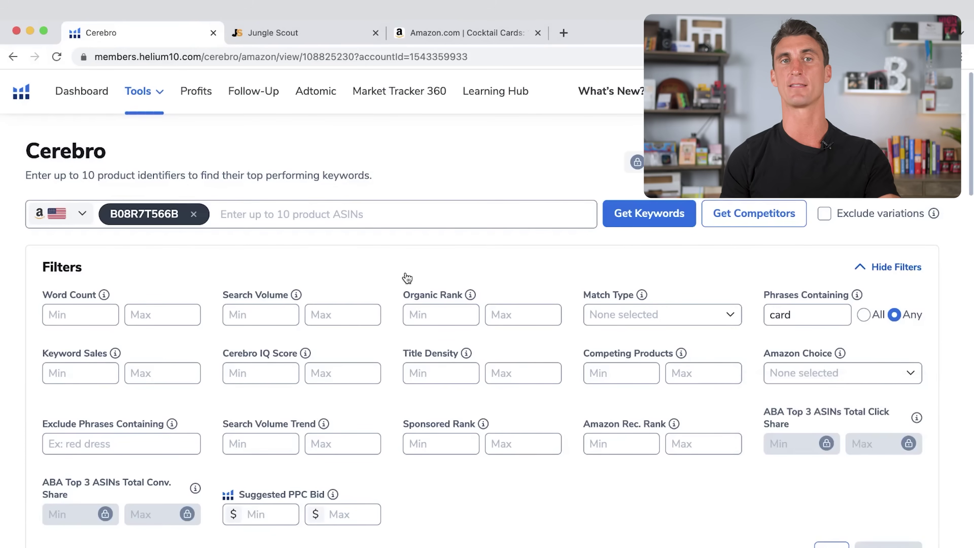
pyautogui.scroll(-4, 407, 278)
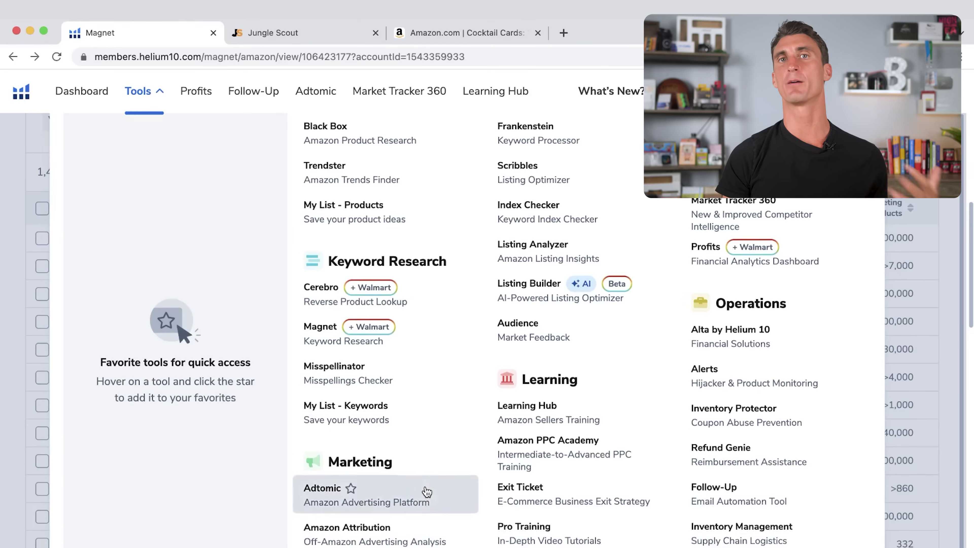
# Browse Helium 10's tools and open Listing Analyzer.
pyautogui.scroll(-2, 378, 476)
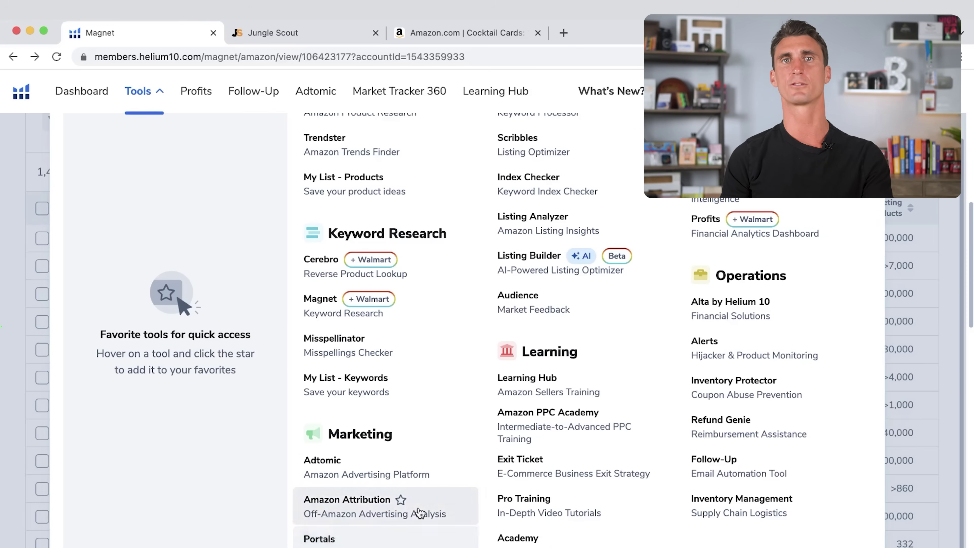
pyautogui.scroll(2, 418, 509)
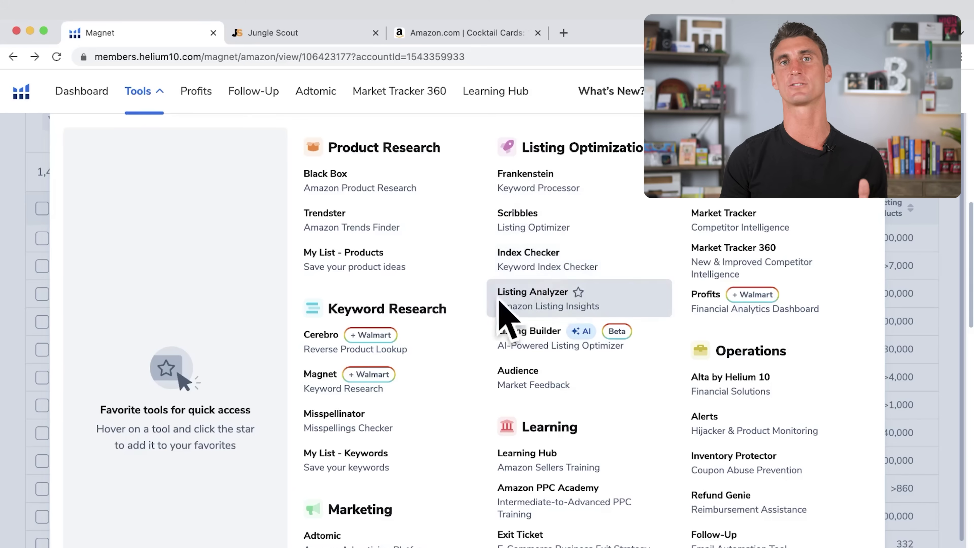
pyautogui.click(540, 294)
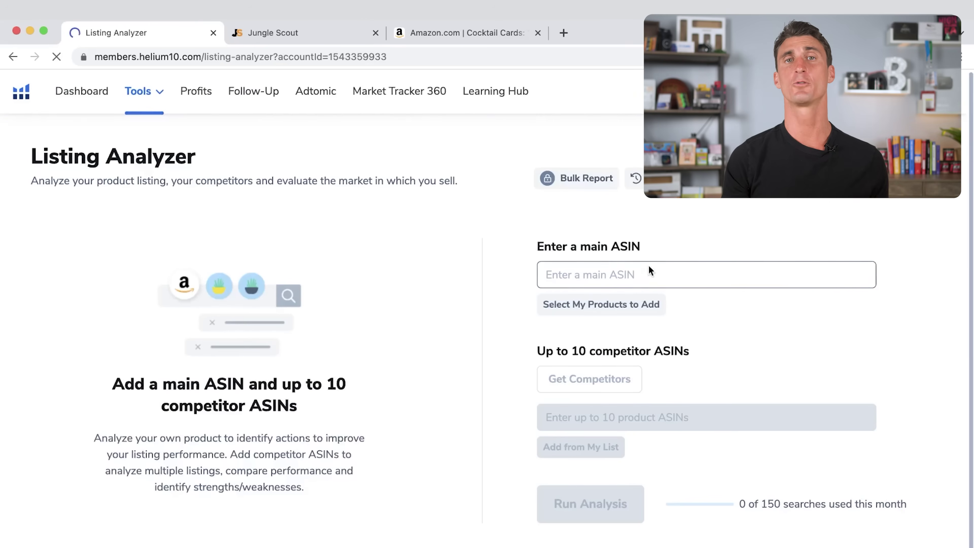
# Run a Listing Analyzer analysis with B08R7T566B as the main ASIN and no competitor ASINs.
pyautogui.click(647, 274)
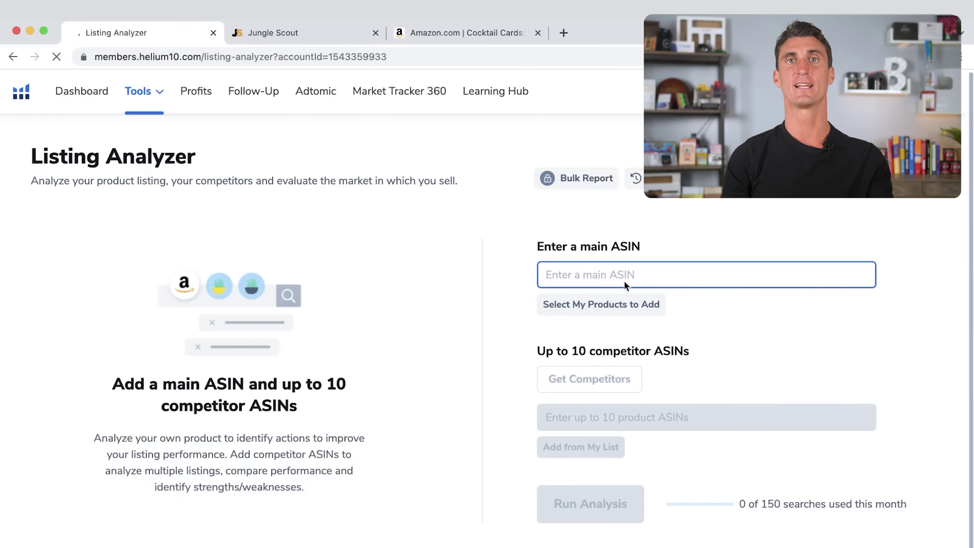
pyautogui.write('B08R7T566B')
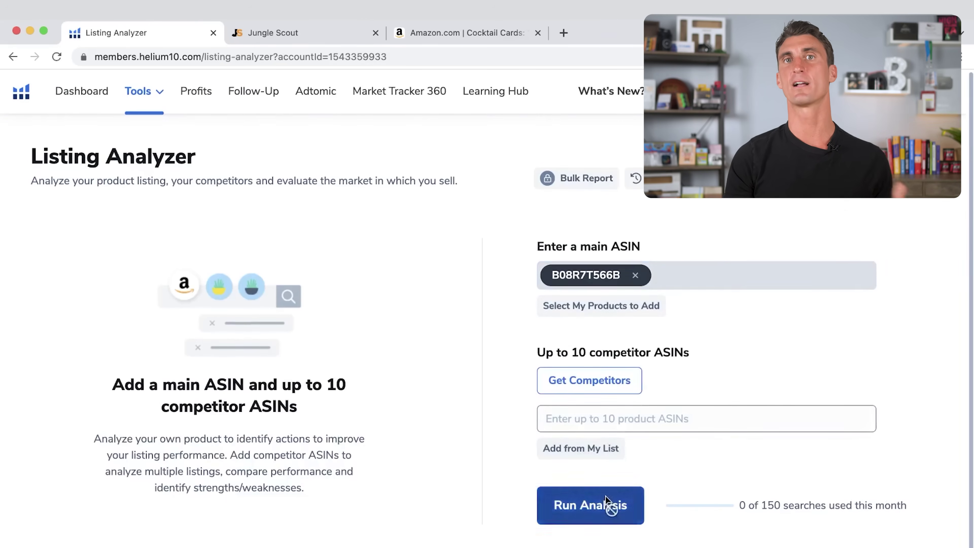
pyautogui.click(613, 506)
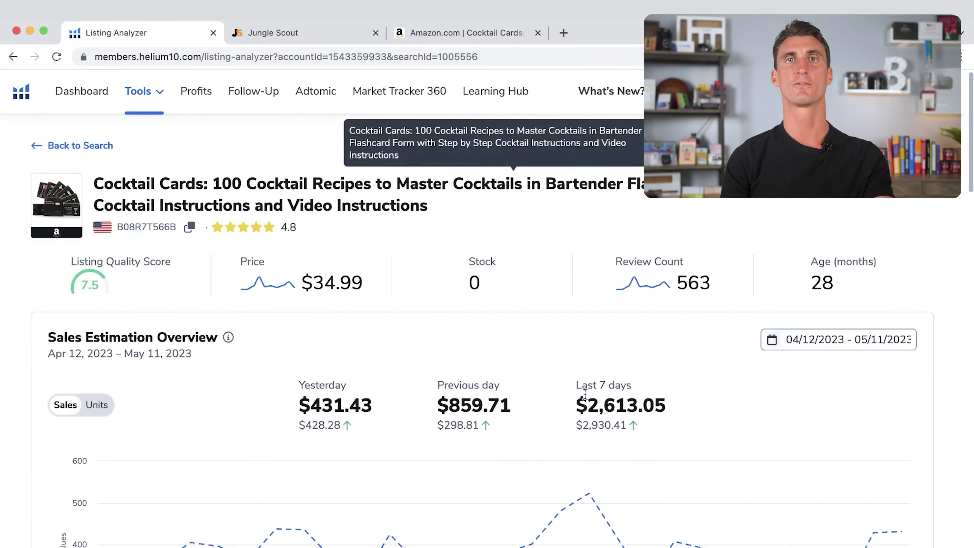
# Review the Cocktail Cards report's sales estimates, category BSR chart, key metrics comparison and Listing Quality Score analysis.
pyautogui.scroll(-6, 363, 305)
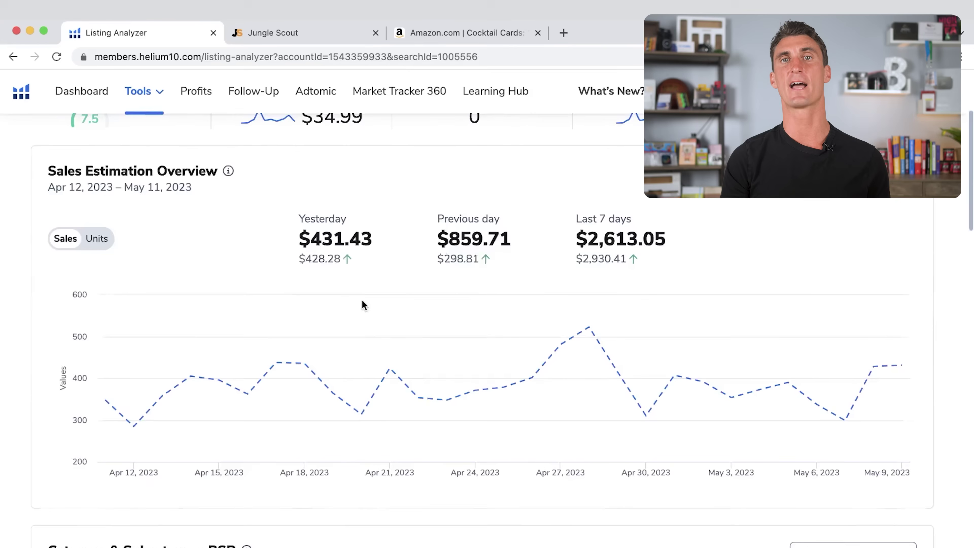
pyautogui.scroll(-10, 362, 299)
pyautogui.scroll(4, 362, 299)
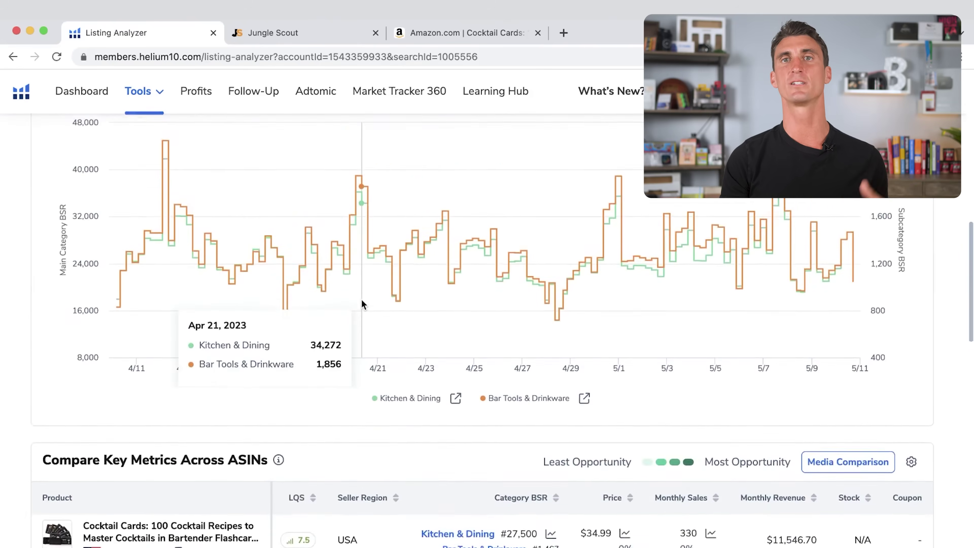
pyautogui.scroll(-2, 503, 291)
pyautogui.scroll(-7, 502, 291)
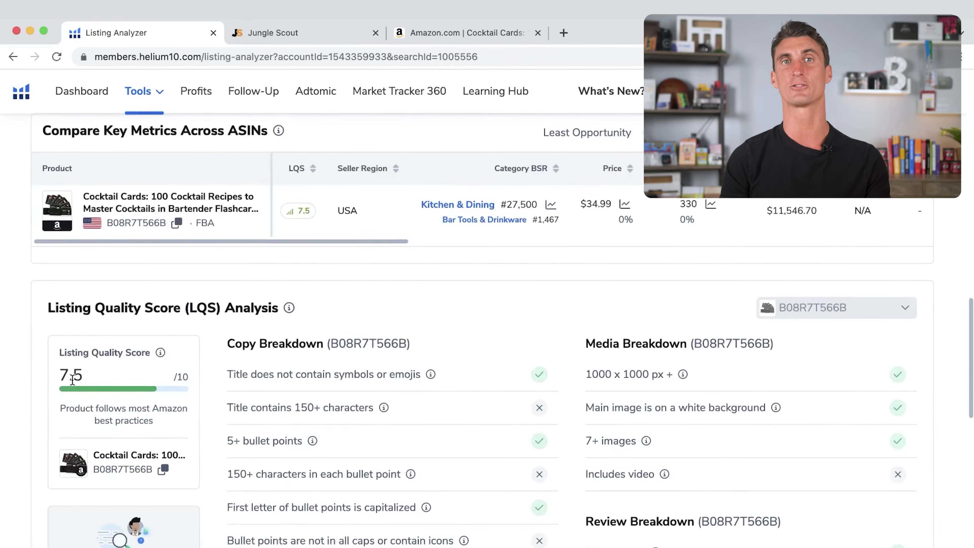
pyautogui.scroll(6, 166, 387)
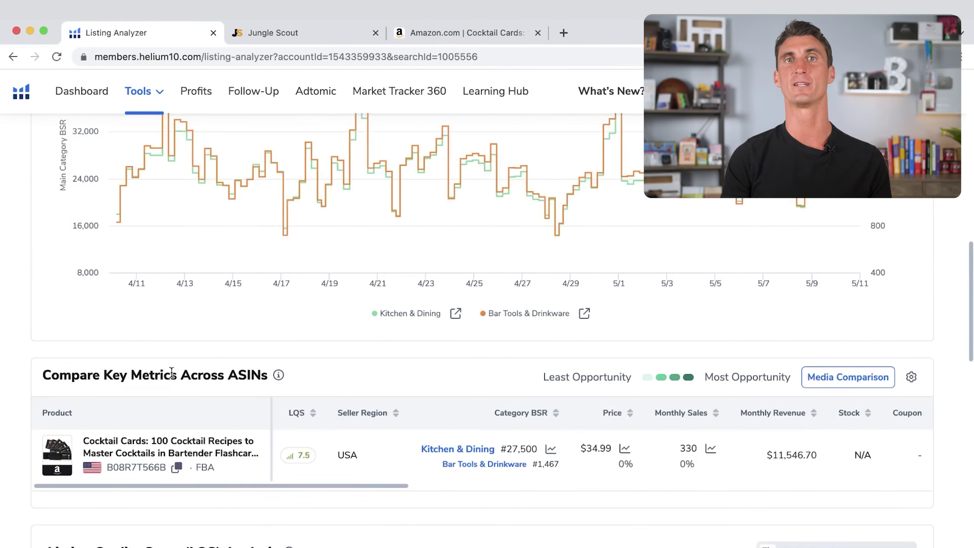
pyautogui.scroll(6, 169, 265)
# Browse Helium 10's full tool list, from product and keyword research through listing optimization, marketing, learning and operations.
pyautogui.click(152, 92)
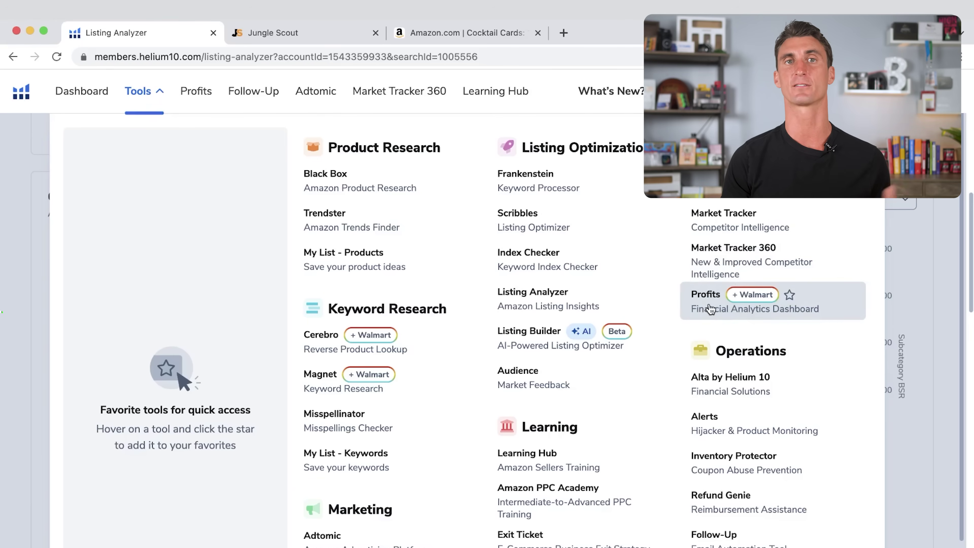
pyautogui.scroll(-3, 782, 364)
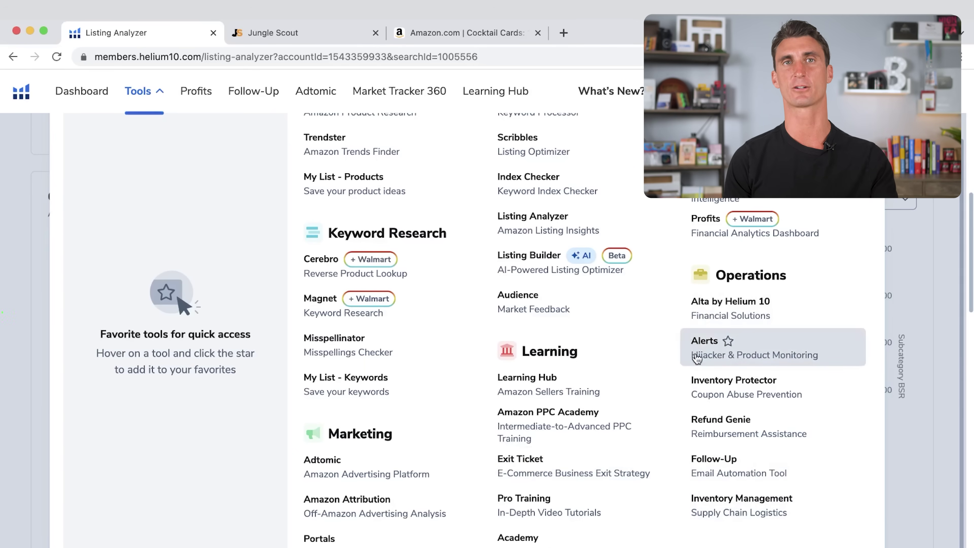
pyautogui.scroll(2, 569, 182)
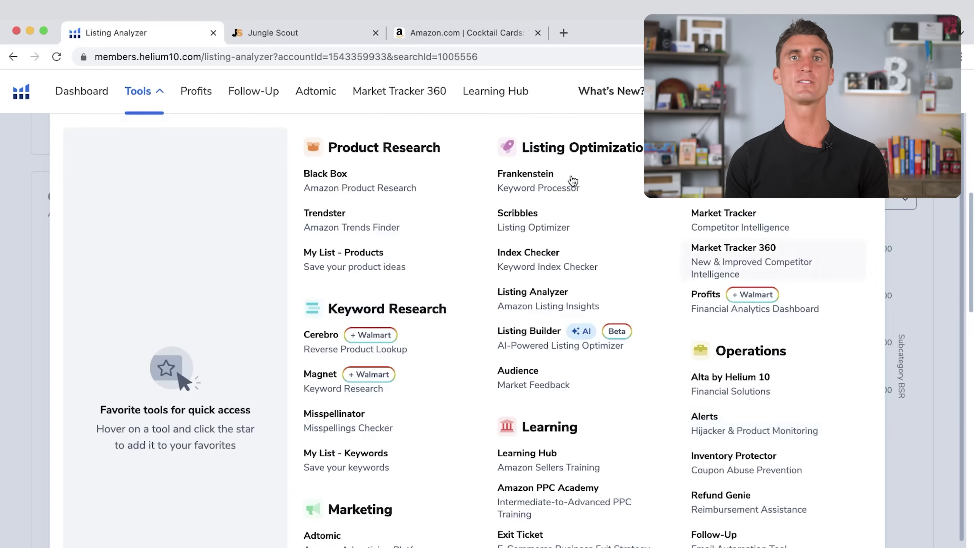
pyautogui.scroll(-2, 533, 453)
pyautogui.scroll(2, 550, 428)
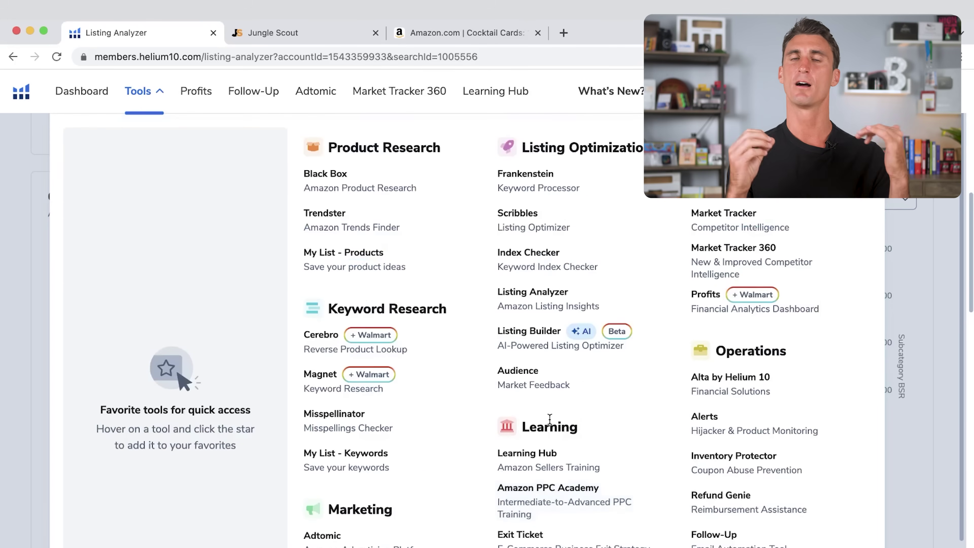
pyautogui.scroll(-2, 484, 323)
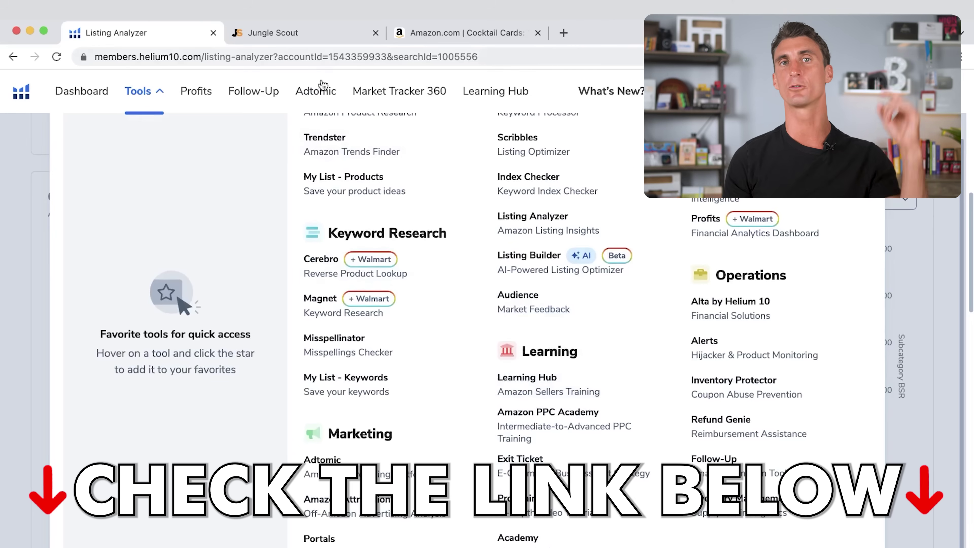
# Switch to Jungle Scout and open the Sales Estimator from its toolbox.
pyautogui.click(289, 35)
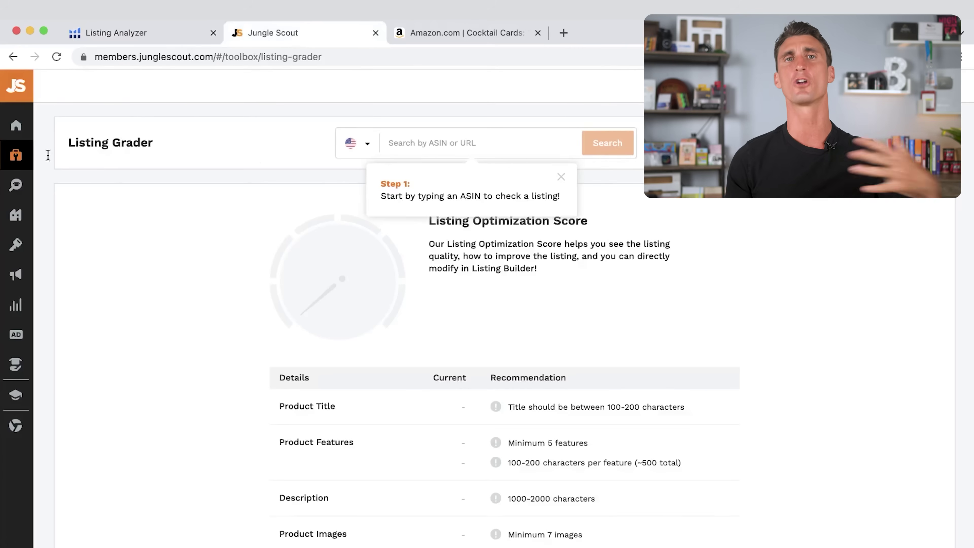
pyautogui.moveTo(15, 172)
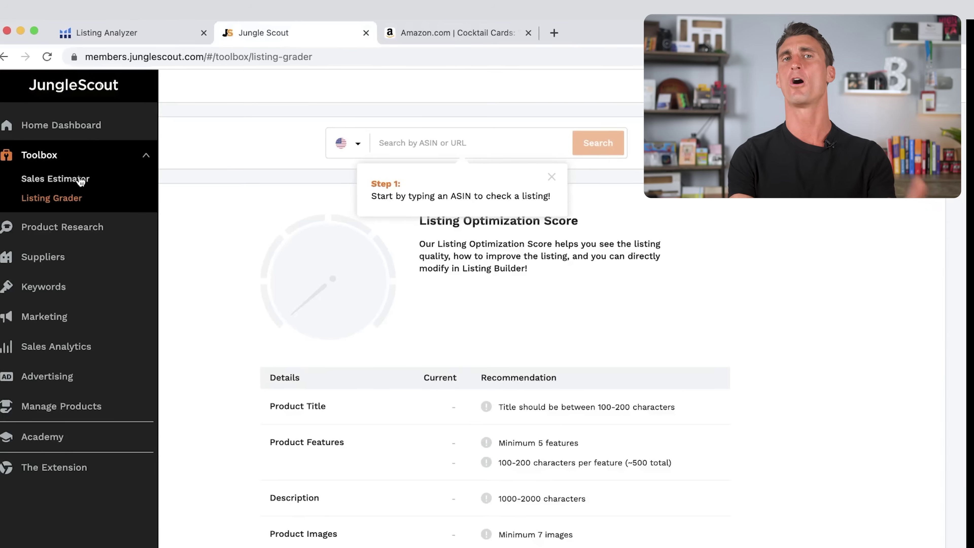
pyautogui.click(53, 180)
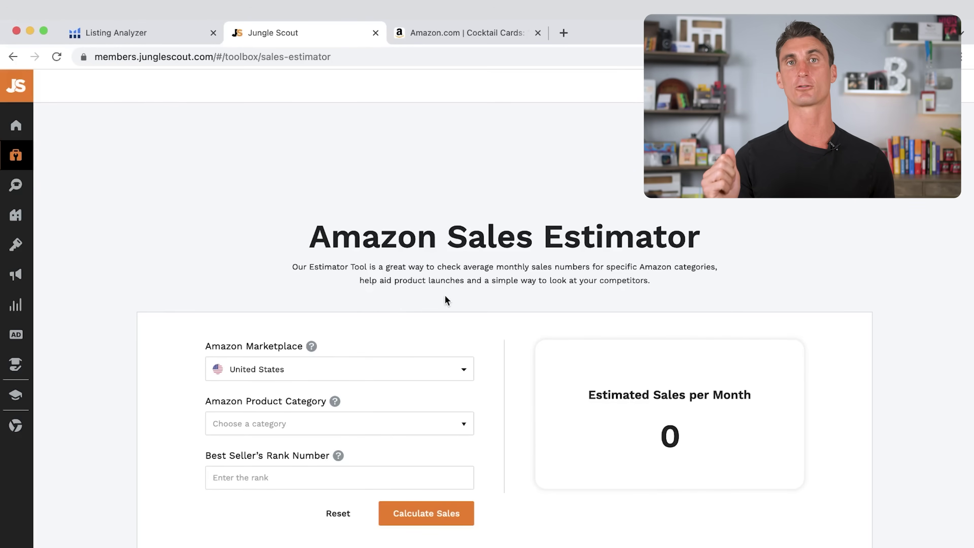
# Open Jungle Scout's Listing Grader and grade the listing with ASIN B08R7T566B.
pyautogui.moveTo(33, 181)
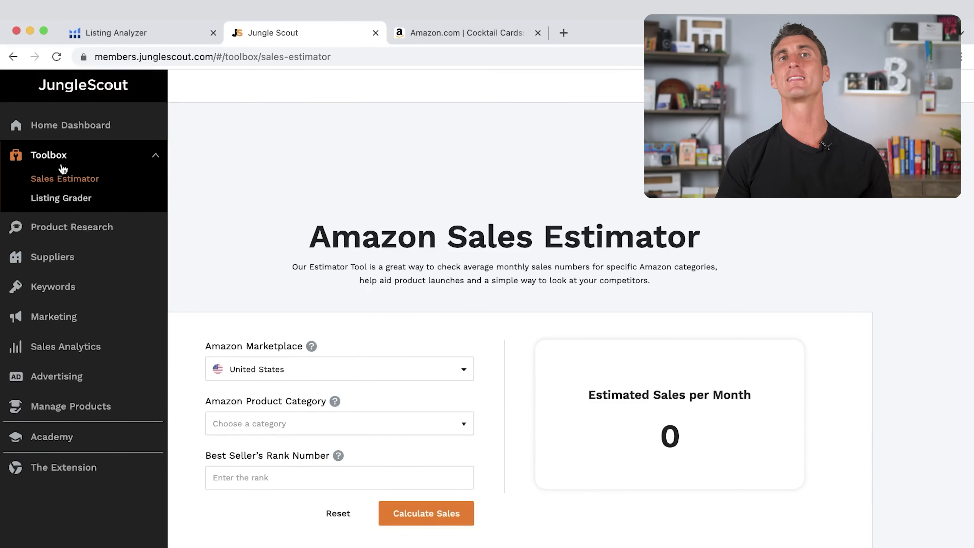
pyautogui.click(66, 200)
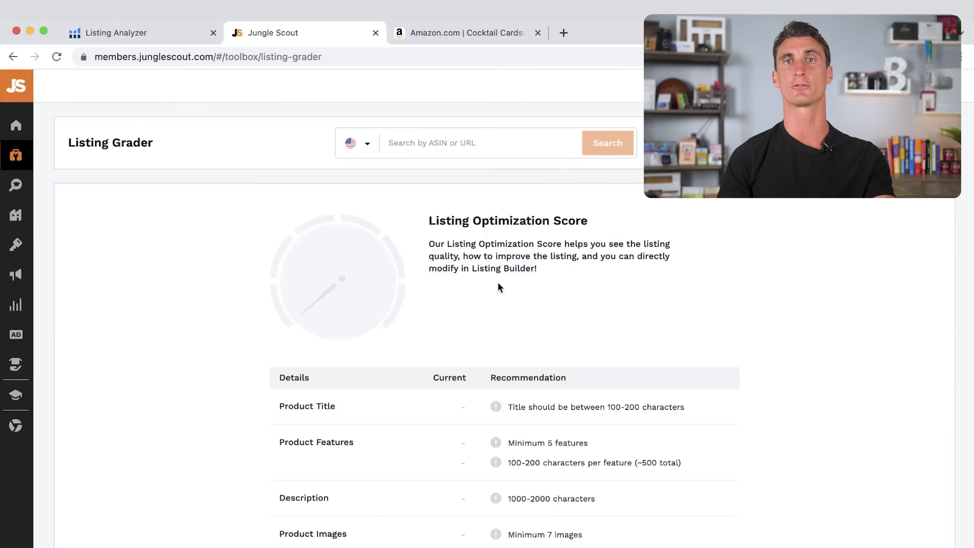
pyautogui.click(458, 148)
pyautogui.write('B08R7T566B')
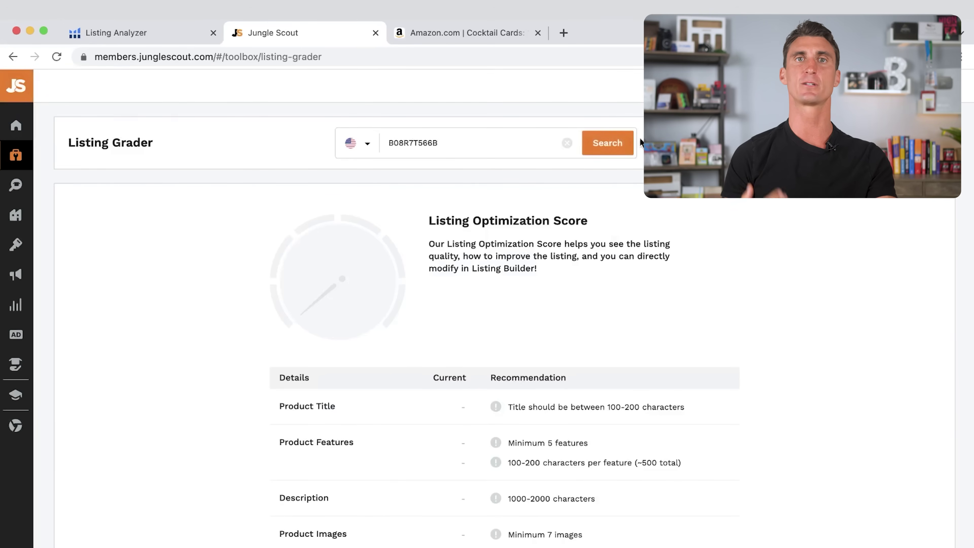
pyautogui.click(614, 143)
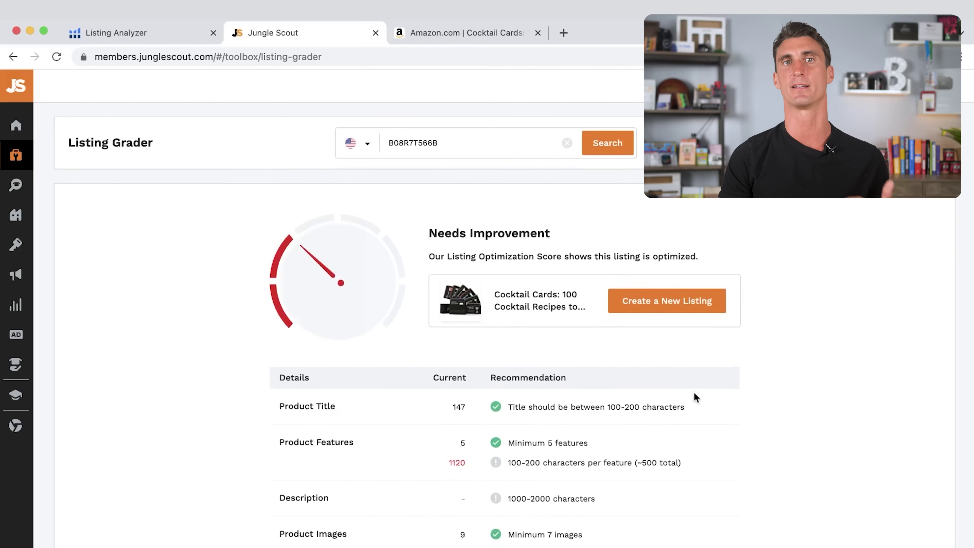
# Look through the Product Research and Suppliers tool groups in Jungle Scout.
pyautogui.moveTo(127, 255)
pyautogui.click(87, 186)
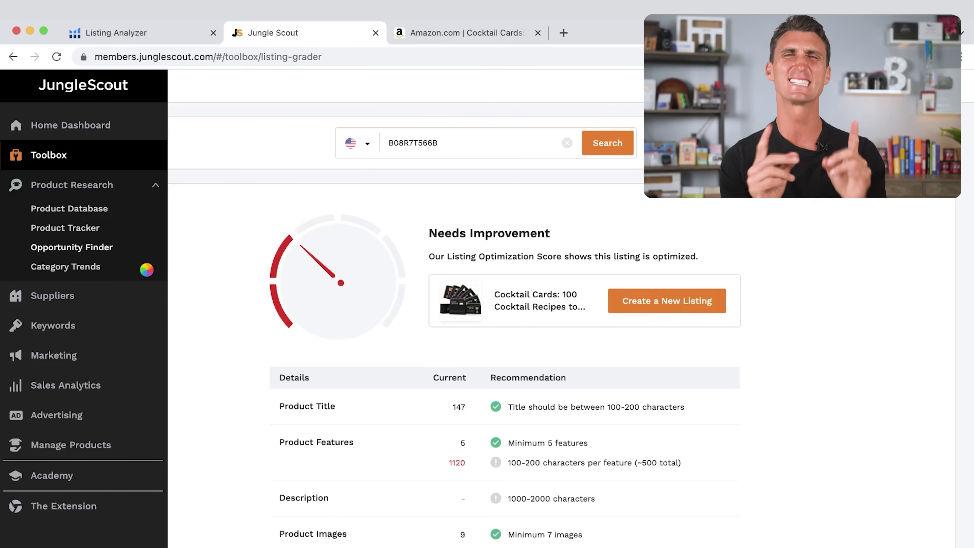
pyautogui.click(146, 296)
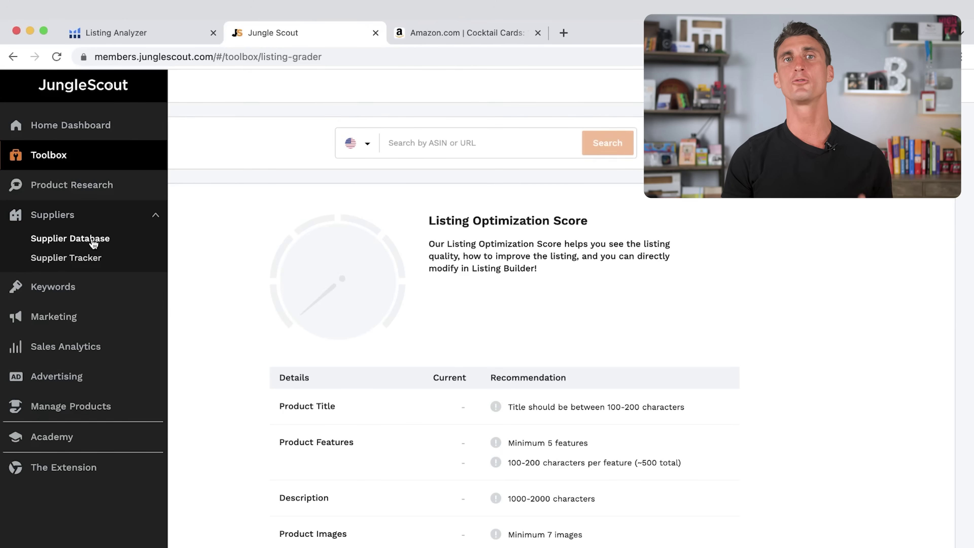
# Check Helium 10's tool list for comparison, return to Jungle Scout and open the Supplier Database.
pyautogui.click(116, 32)
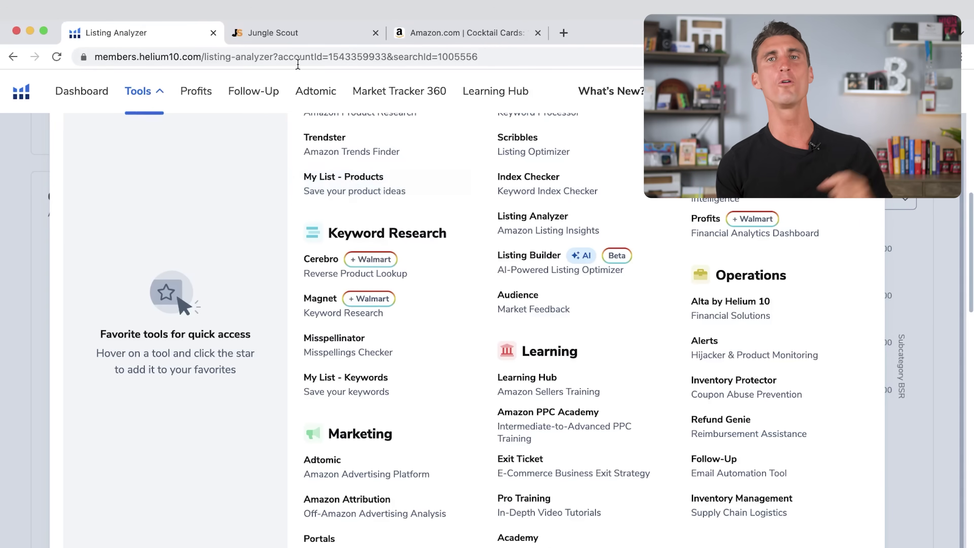
pyautogui.click(286, 35)
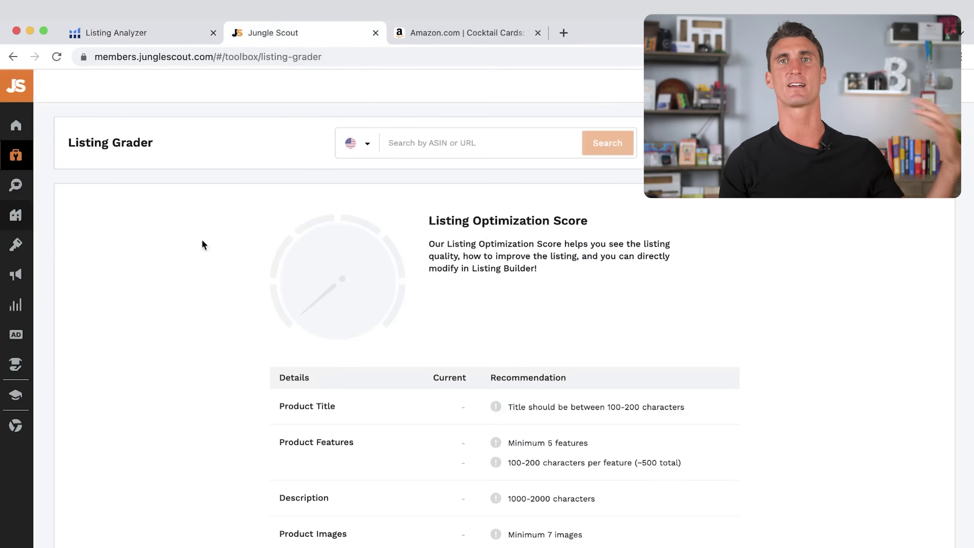
pyautogui.click(21, 225)
pyautogui.click(77, 238)
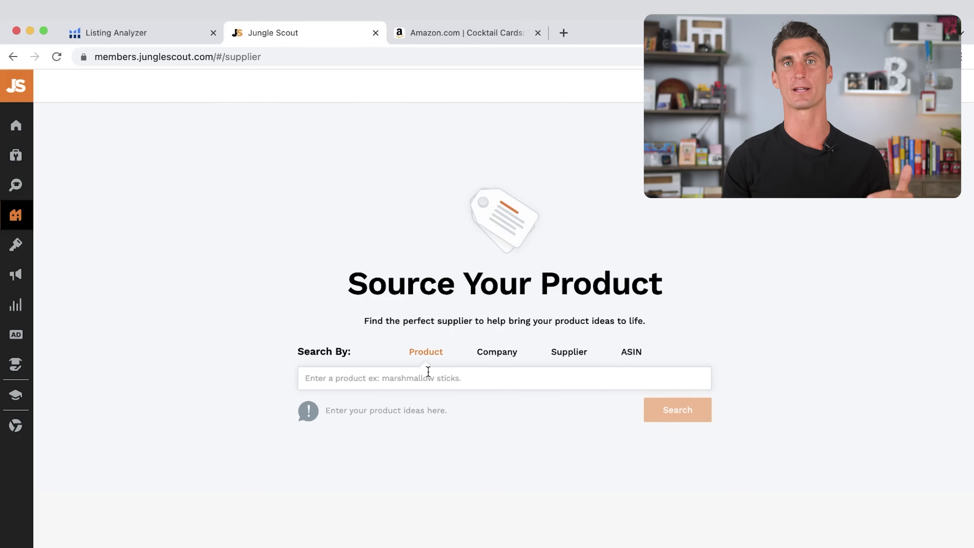
# Browse the tools offered in Jungle Scout's Keywords, Marketing, Sales Analytics and Advertising groups.
pyautogui.moveTo(33, 267)
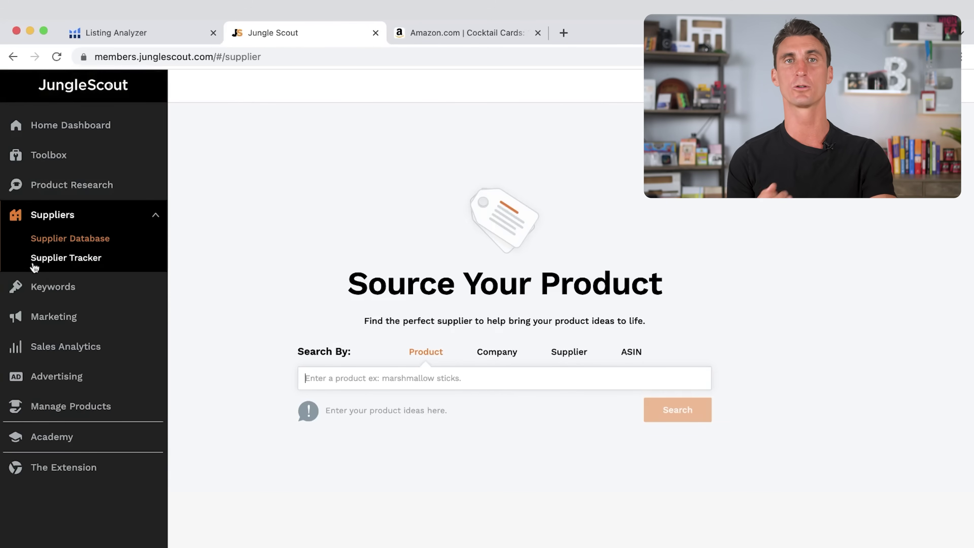
pyautogui.click(82, 292)
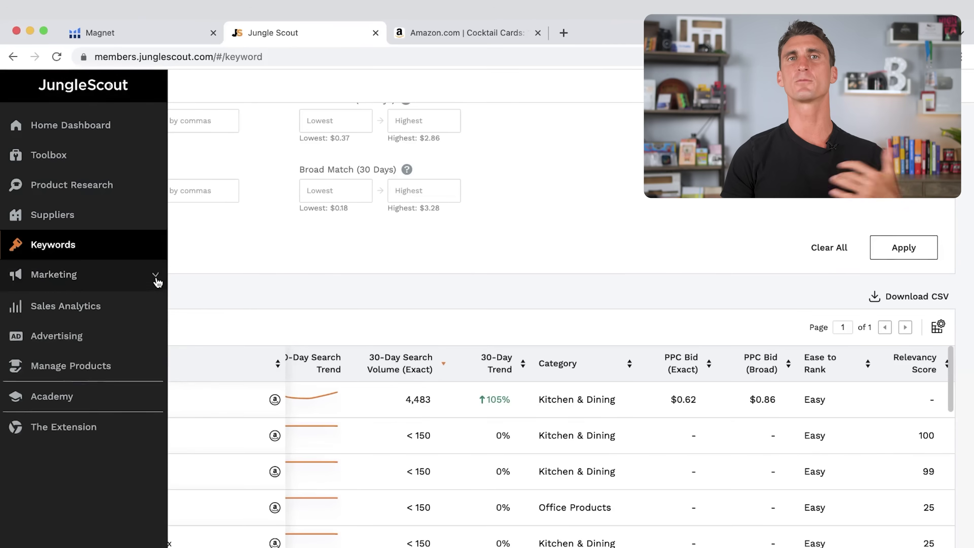
pyautogui.click(156, 276)
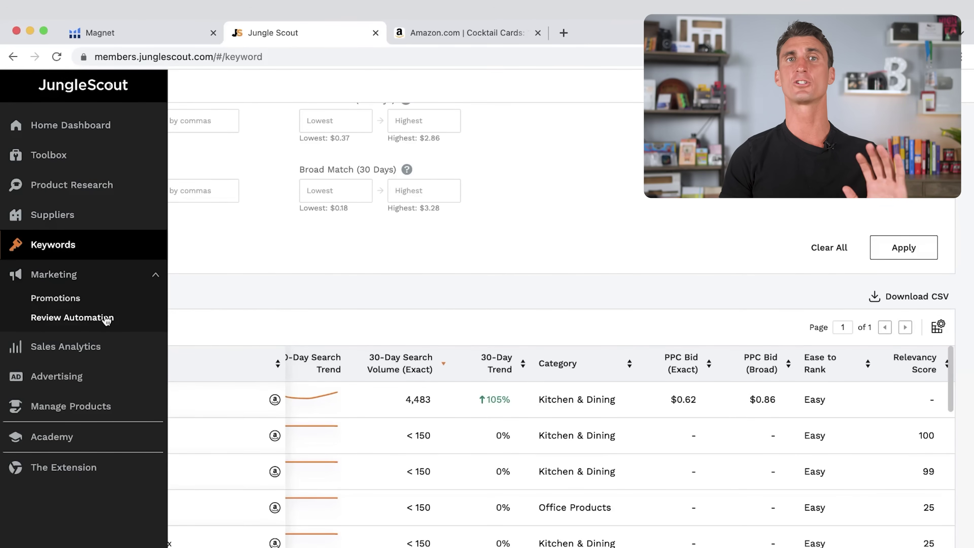
pyautogui.click(119, 349)
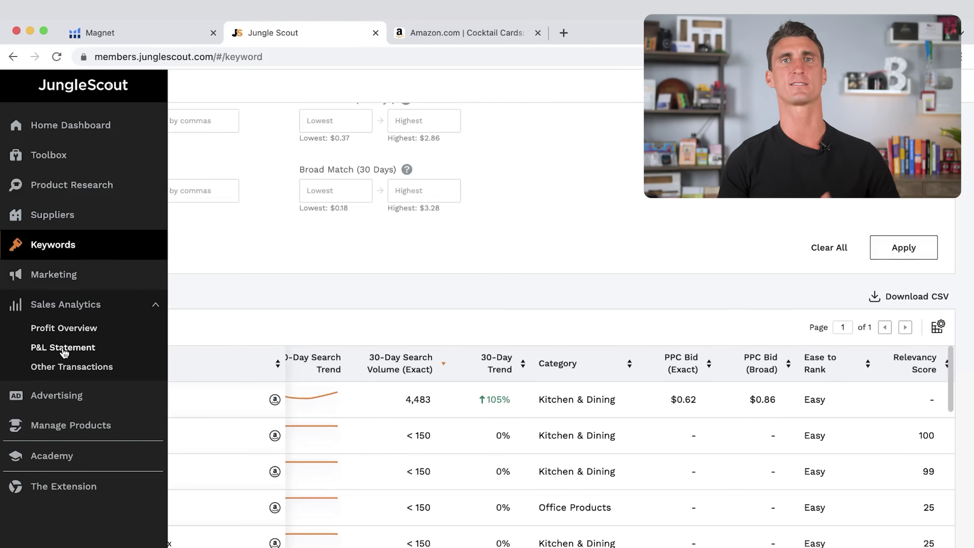
pyautogui.click(96, 395)
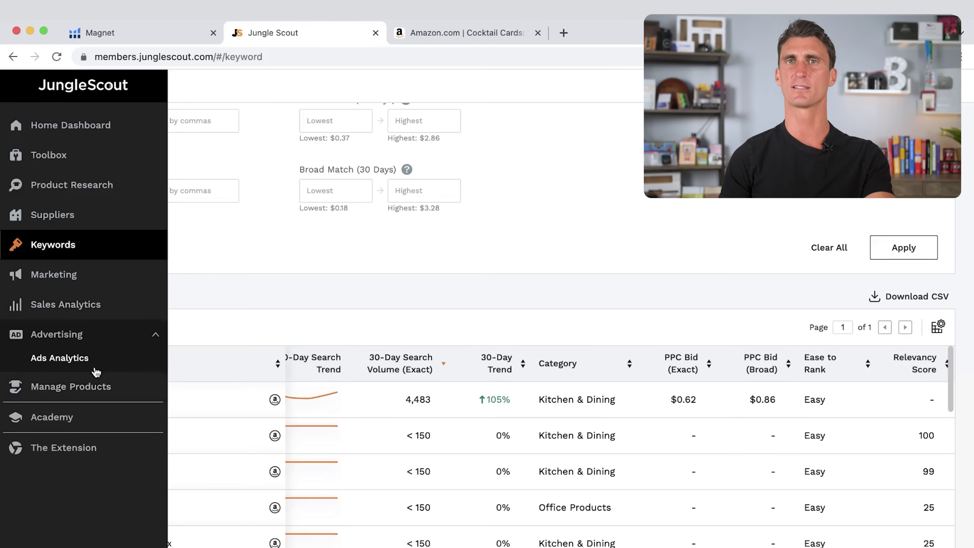